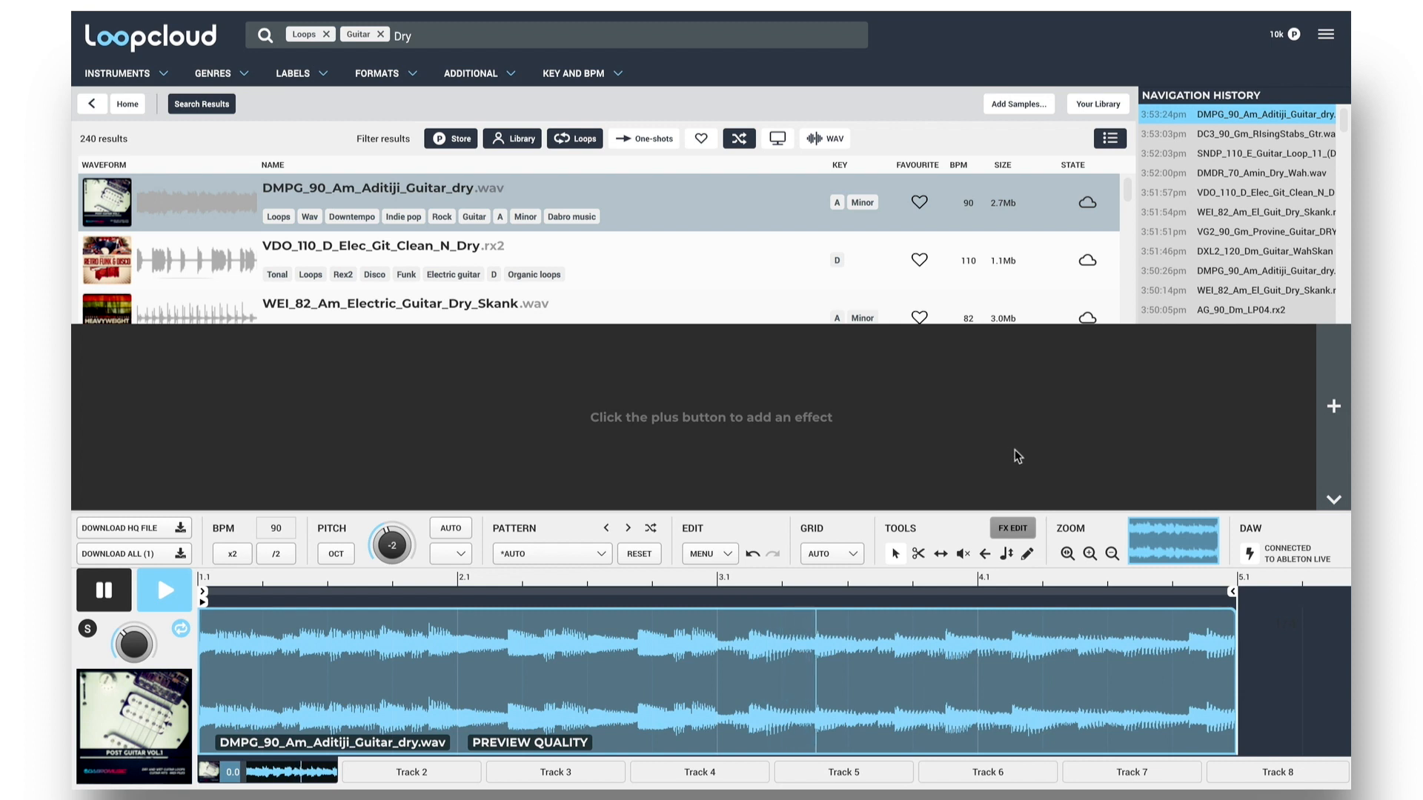
Add the default Delay effect to the DMPG_90_Am_Aditiji_Guitar_dry loop and switch it to Sync with a 3/16 time
{"action": "left_click", "coordinate": [1332, 407]}
{"action": "mouse_move", "coordinate": [1237, 439]}
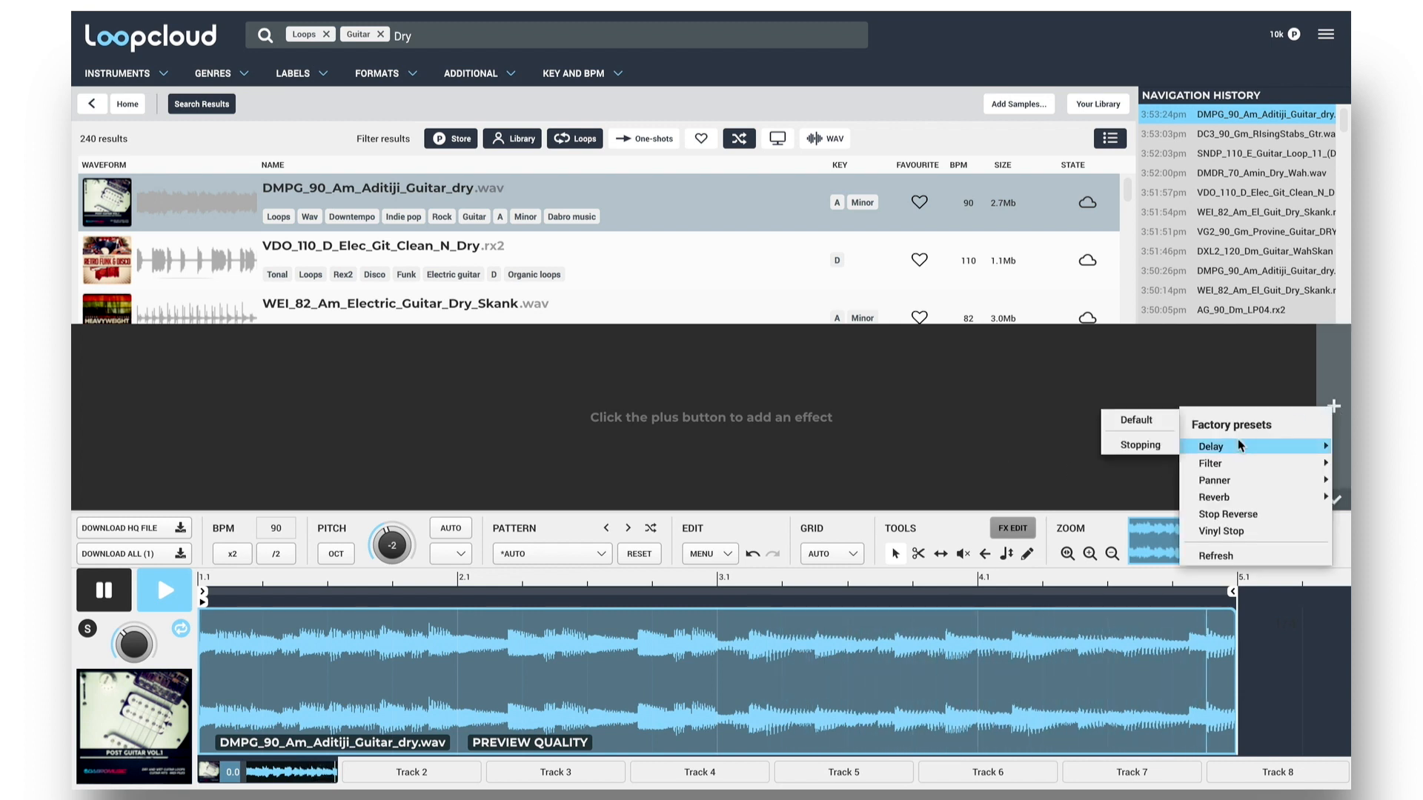
{"action": "left_click", "coordinate": [1153, 420]}
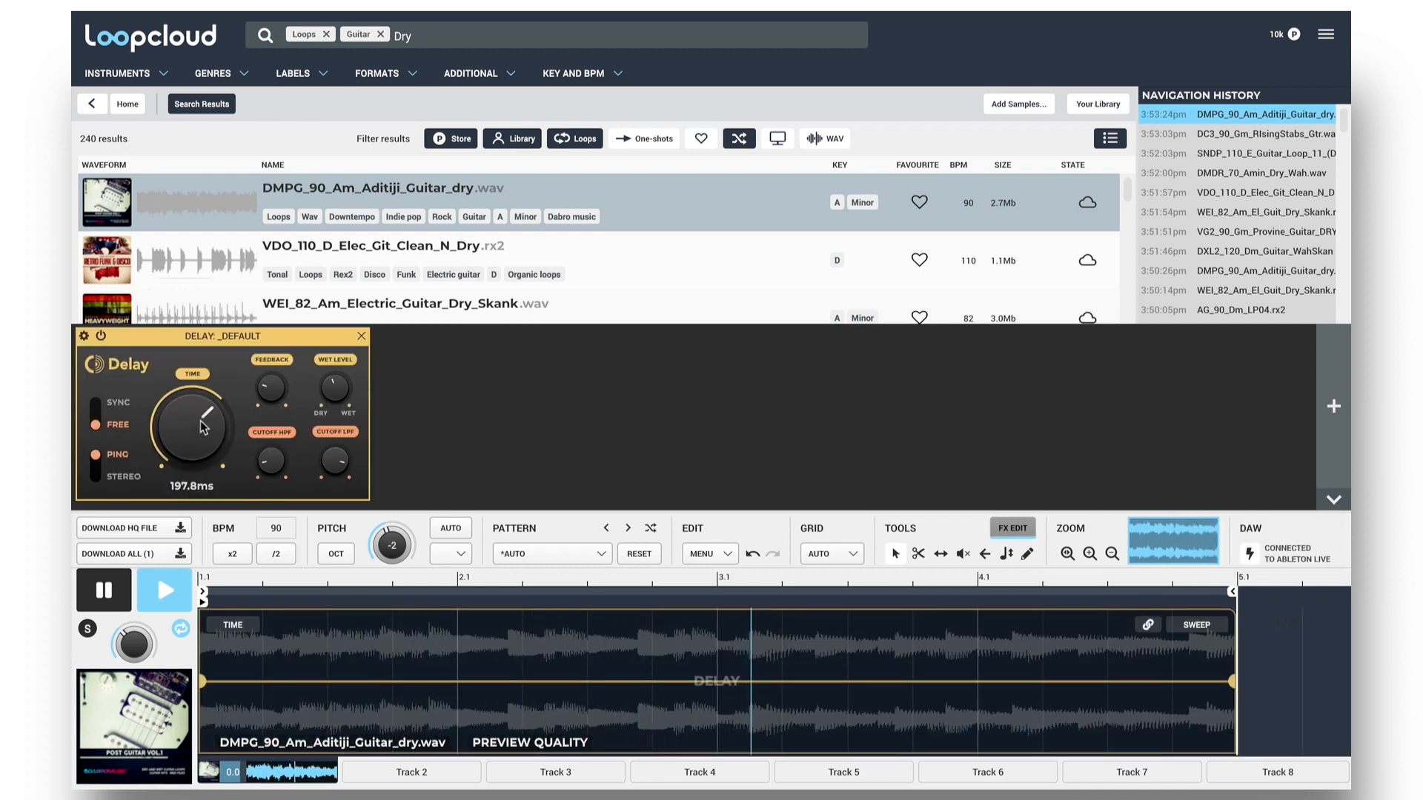
{"action": "left_click_drag", "start_coordinate": [204, 428], "coordinate": [199, 441]}
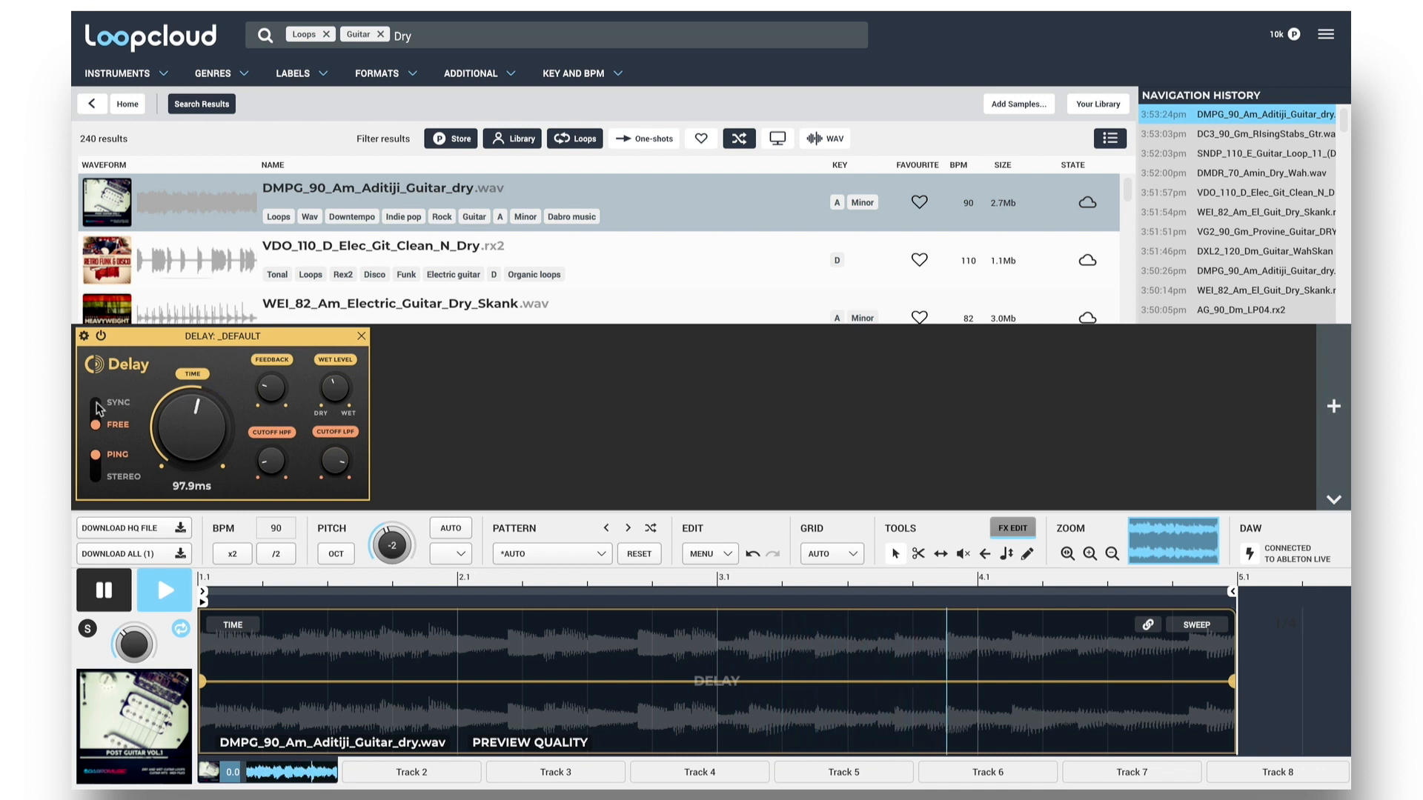
{"action": "left_click", "coordinate": [97, 405]}
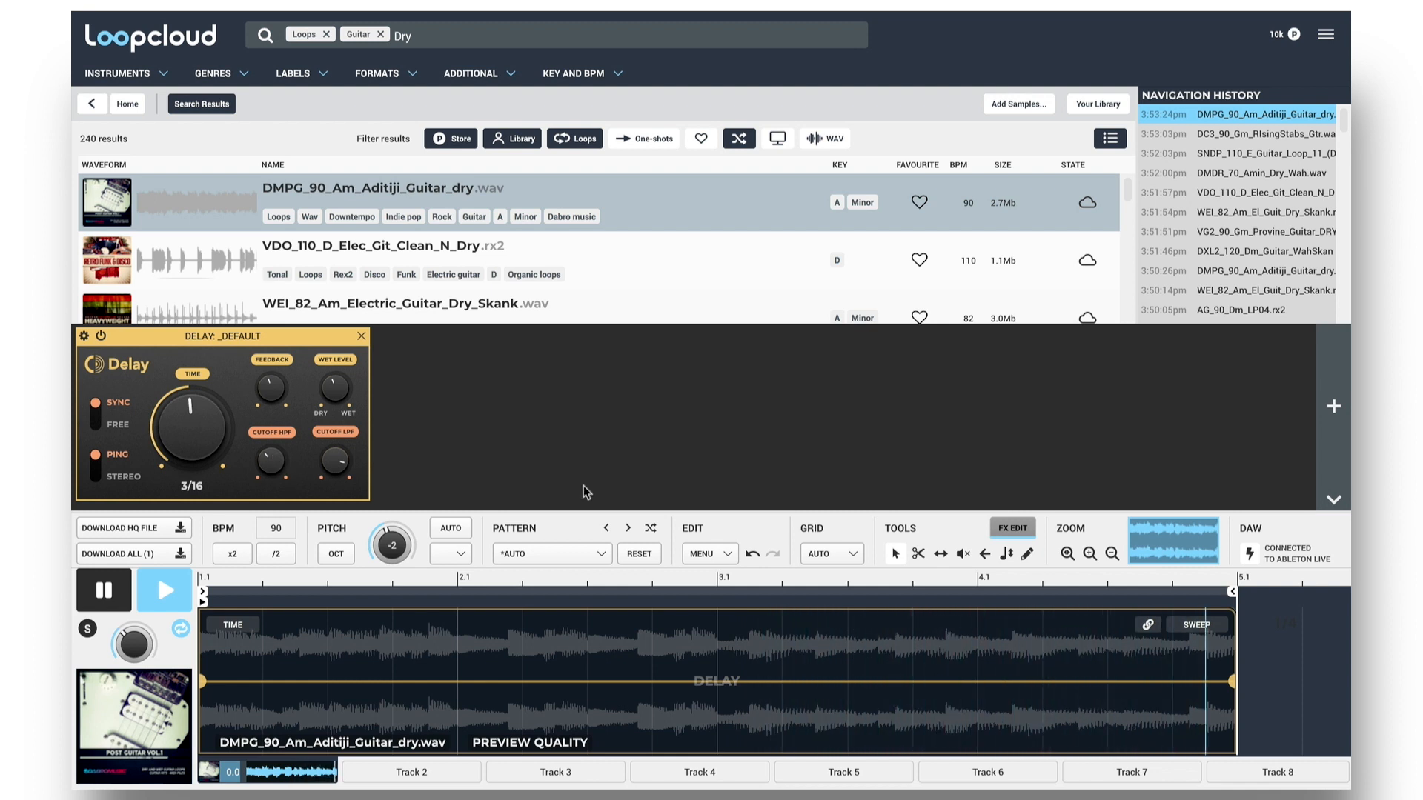
Add the default Filter effect, set it to HPF mode, and lower its cutoff frequency and resonance
{"action": "left_click", "coordinate": [1332, 407]}
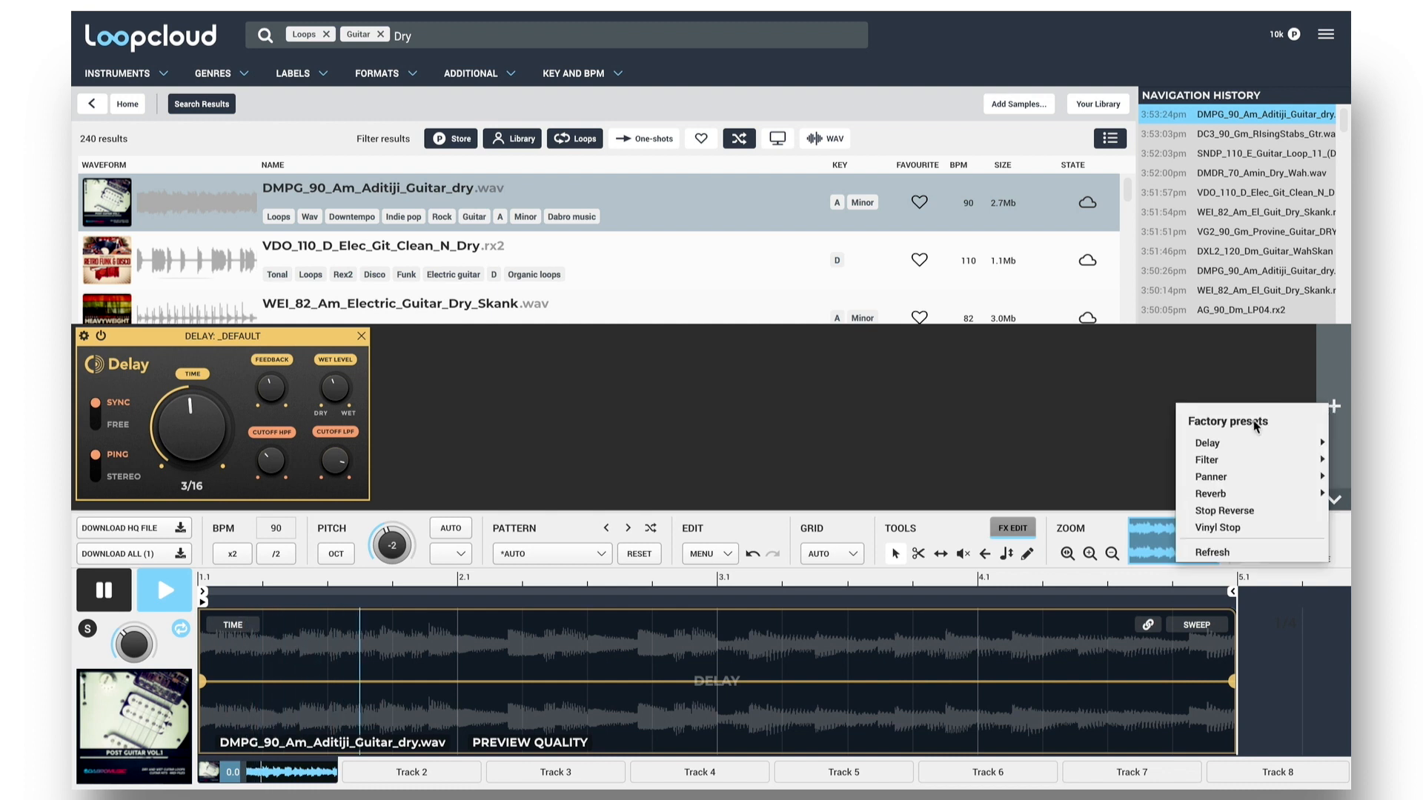
{"action": "mouse_move", "coordinate": [1229, 457]}
{"action": "left_click", "coordinate": [1146, 460]}
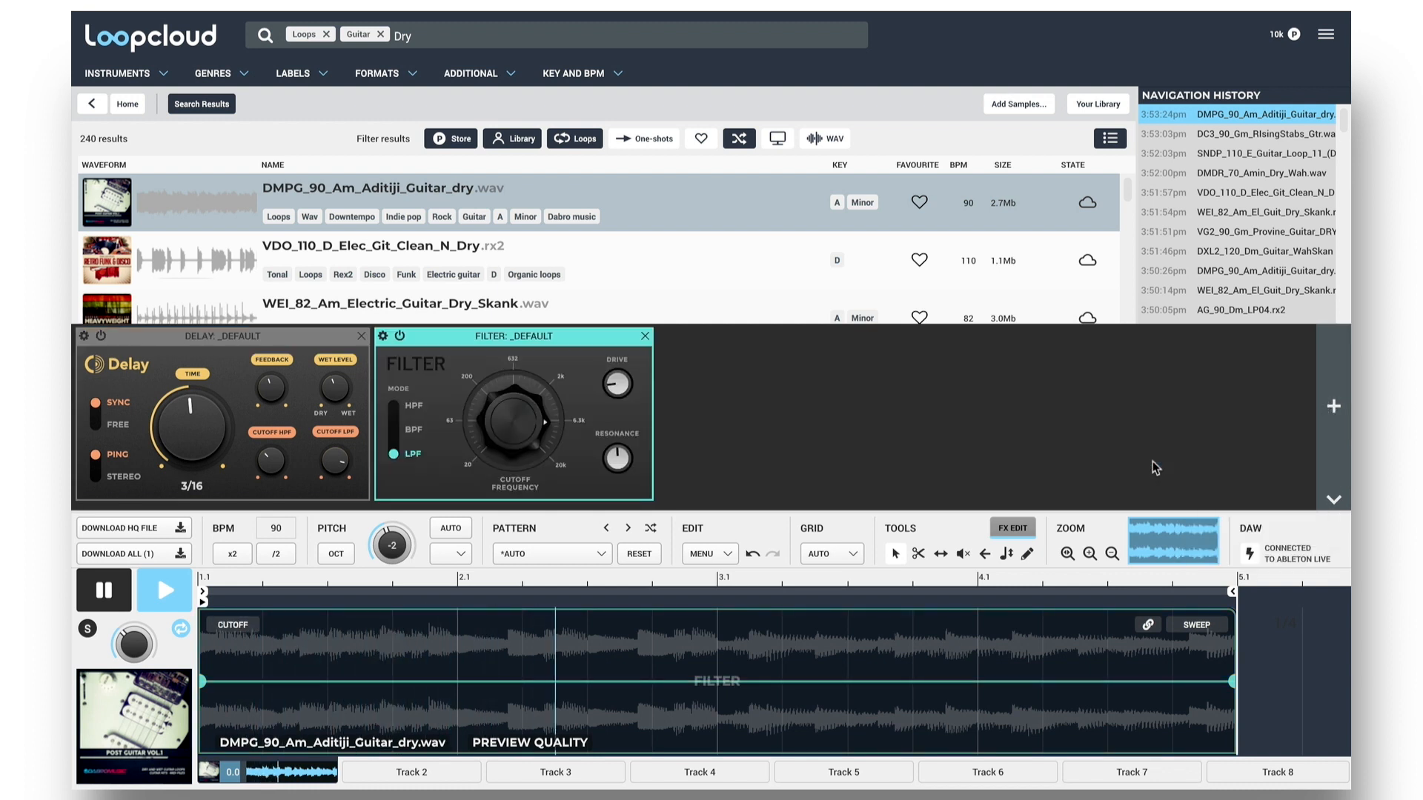
{"action": "left_click", "coordinate": [393, 408]}
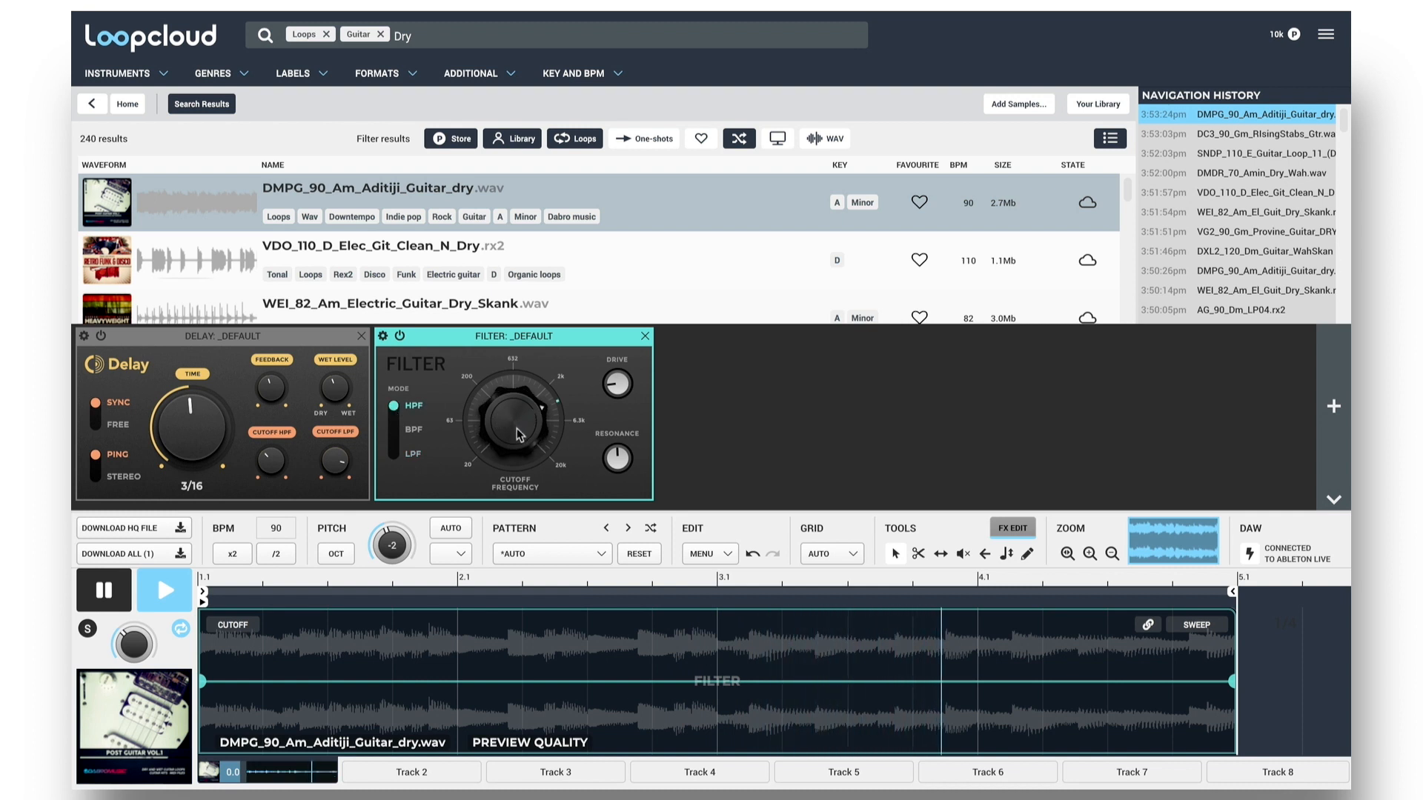
{"action": "mouse_move", "coordinate": [519, 435]}
{"action": "left_mouse_down"}
{"action": "mouse_move", "coordinate": [517, 415]}
{"action": "mouse_move", "coordinate": [516, 436]}
{"action": "left_mouse_up"}
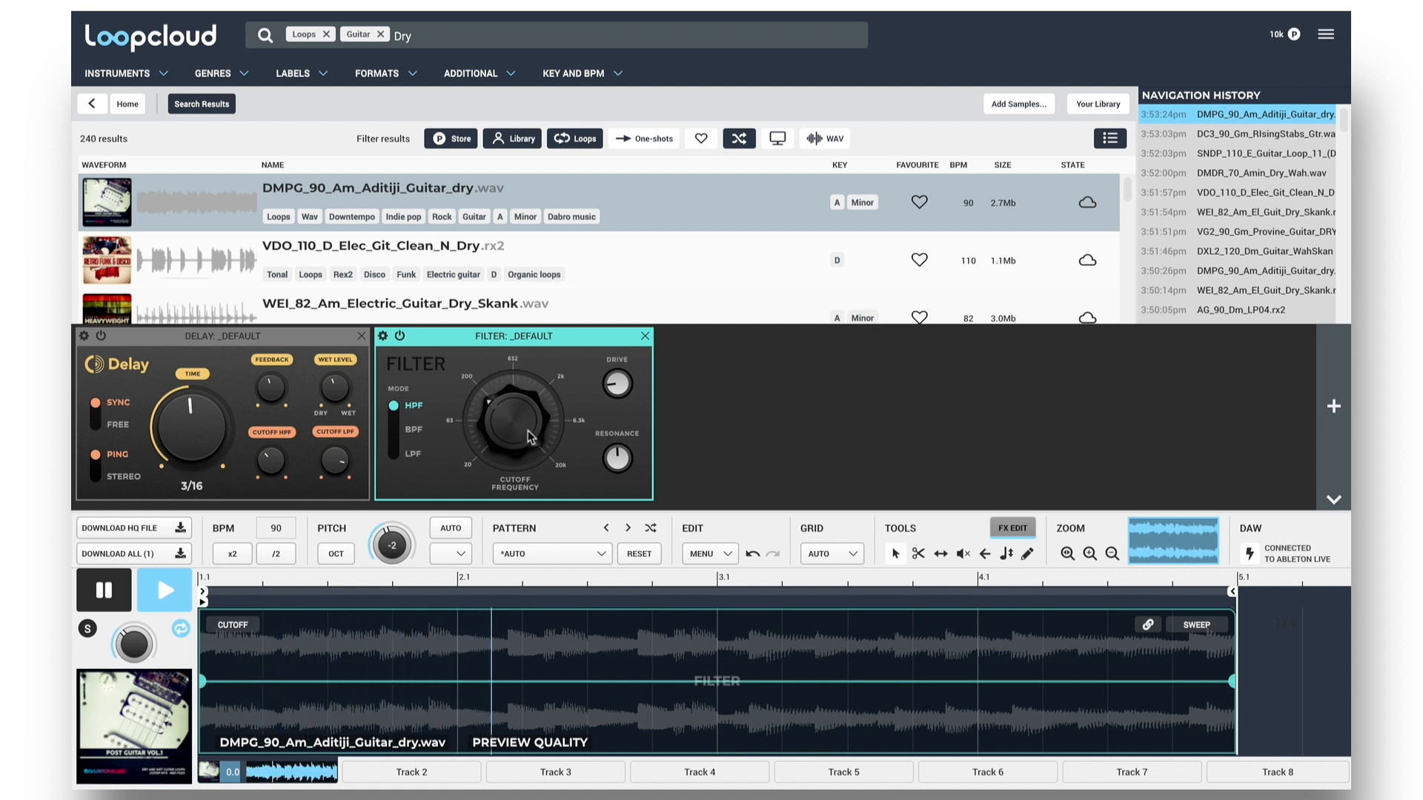
{"action": "left_click_drag", "start_coordinate": [616, 458], "coordinate": [621, 509]}
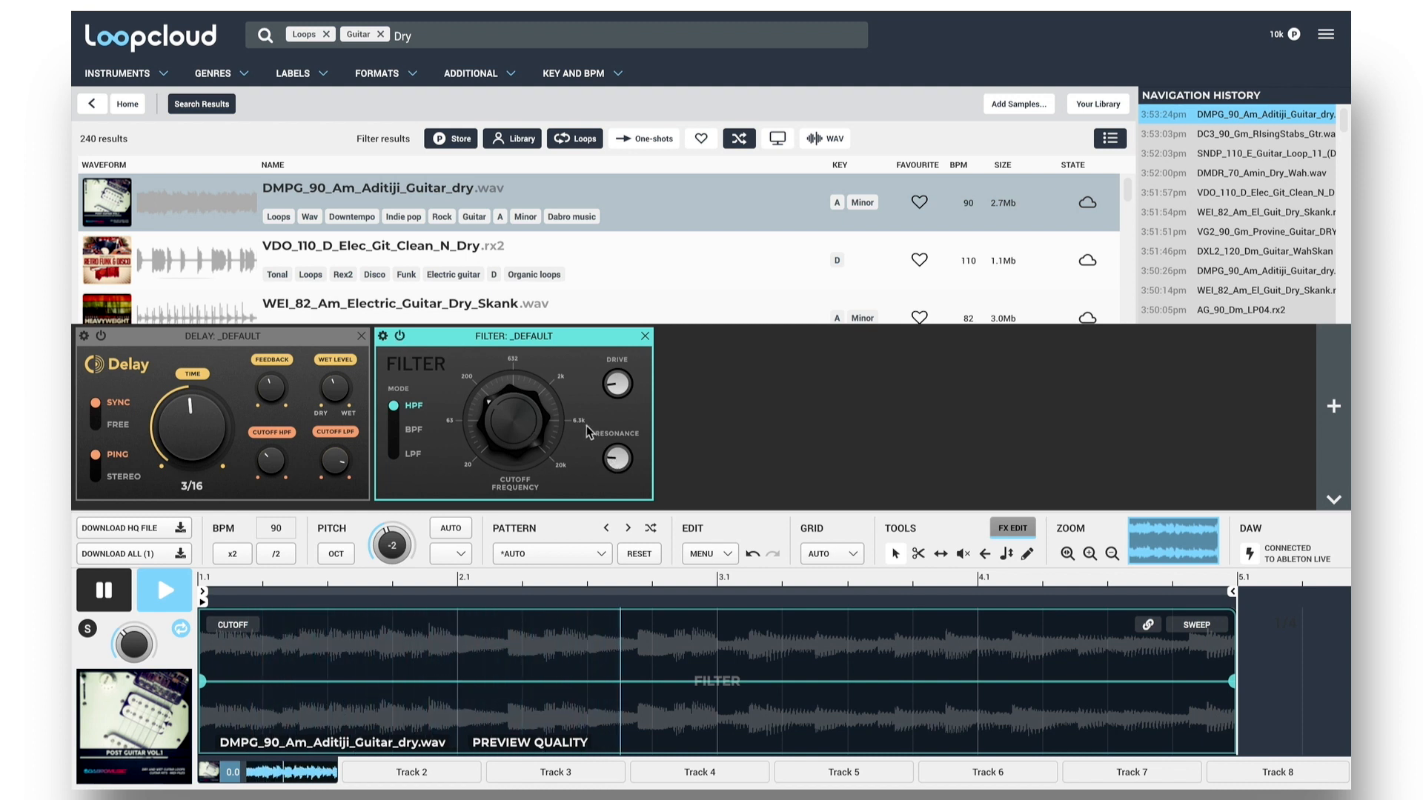
Add the default Reverb effect after the filter and increase its mix and size
{"action": "left_click", "coordinate": [1333, 406]}
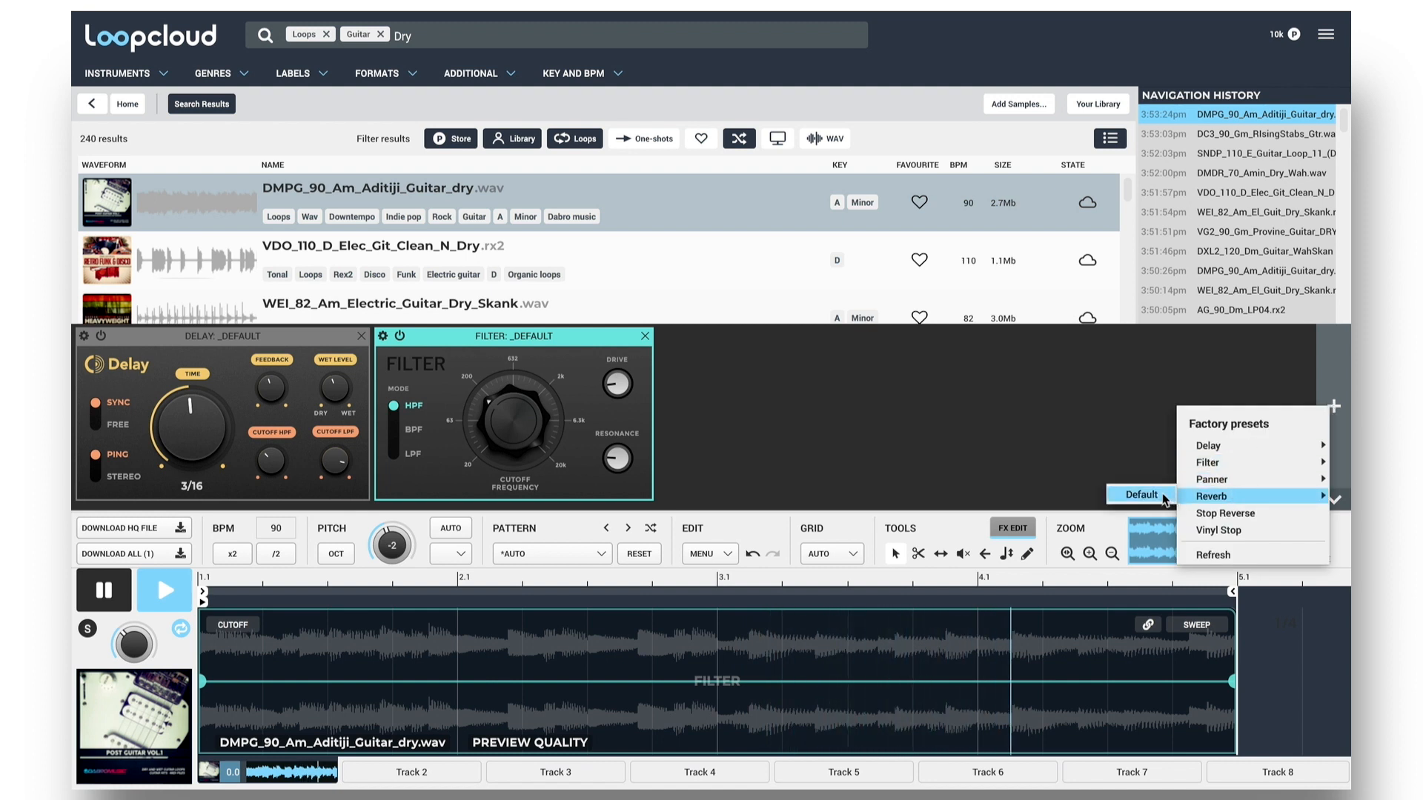
{"action": "left_click", "coordinate": [1146, 495]}
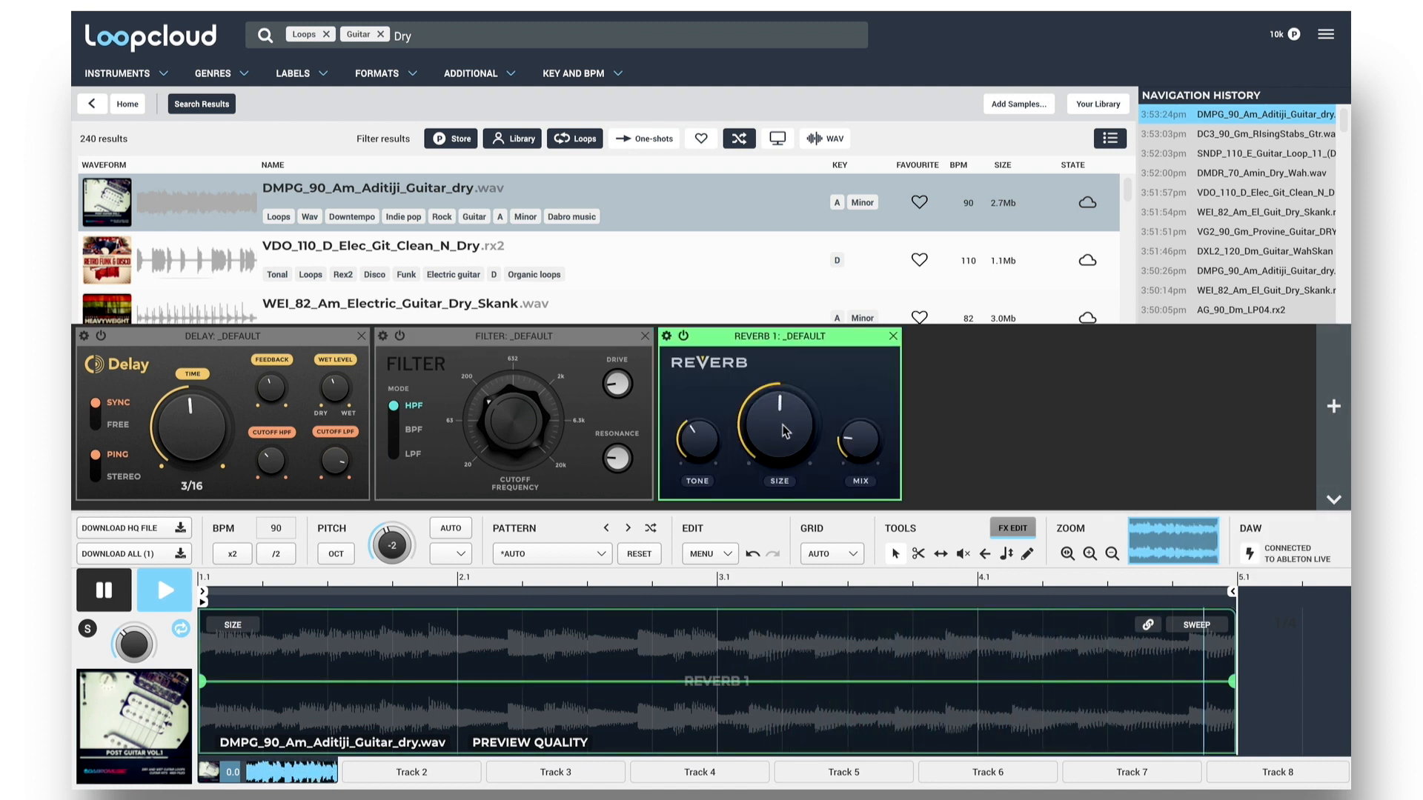
{"action": "left_click_drag", "start_coordinate": [849, 428], "coordinate": [858, 388]}
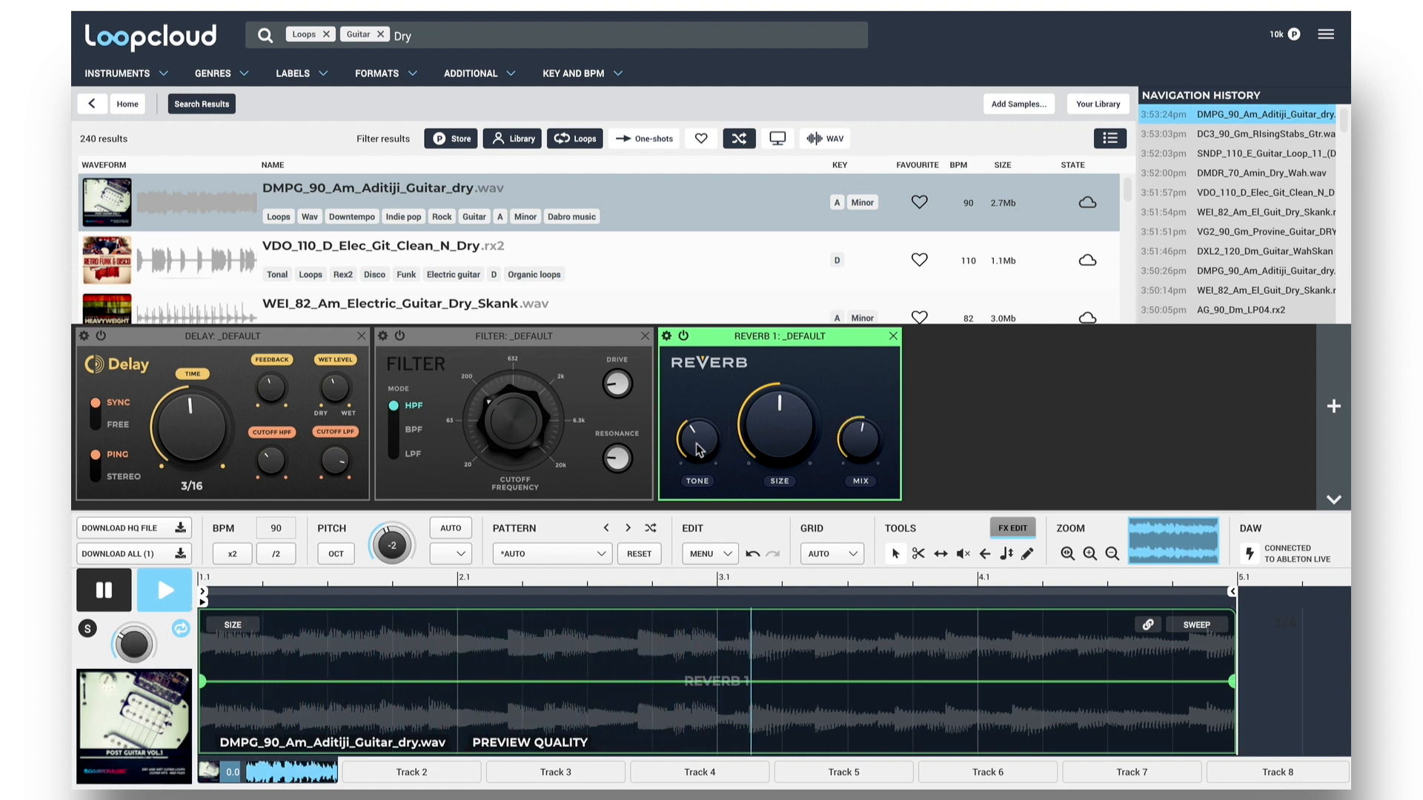
{"action": "left_click_drag", "start_coordinate": [780, 444], "coordinate": [783, 438]}
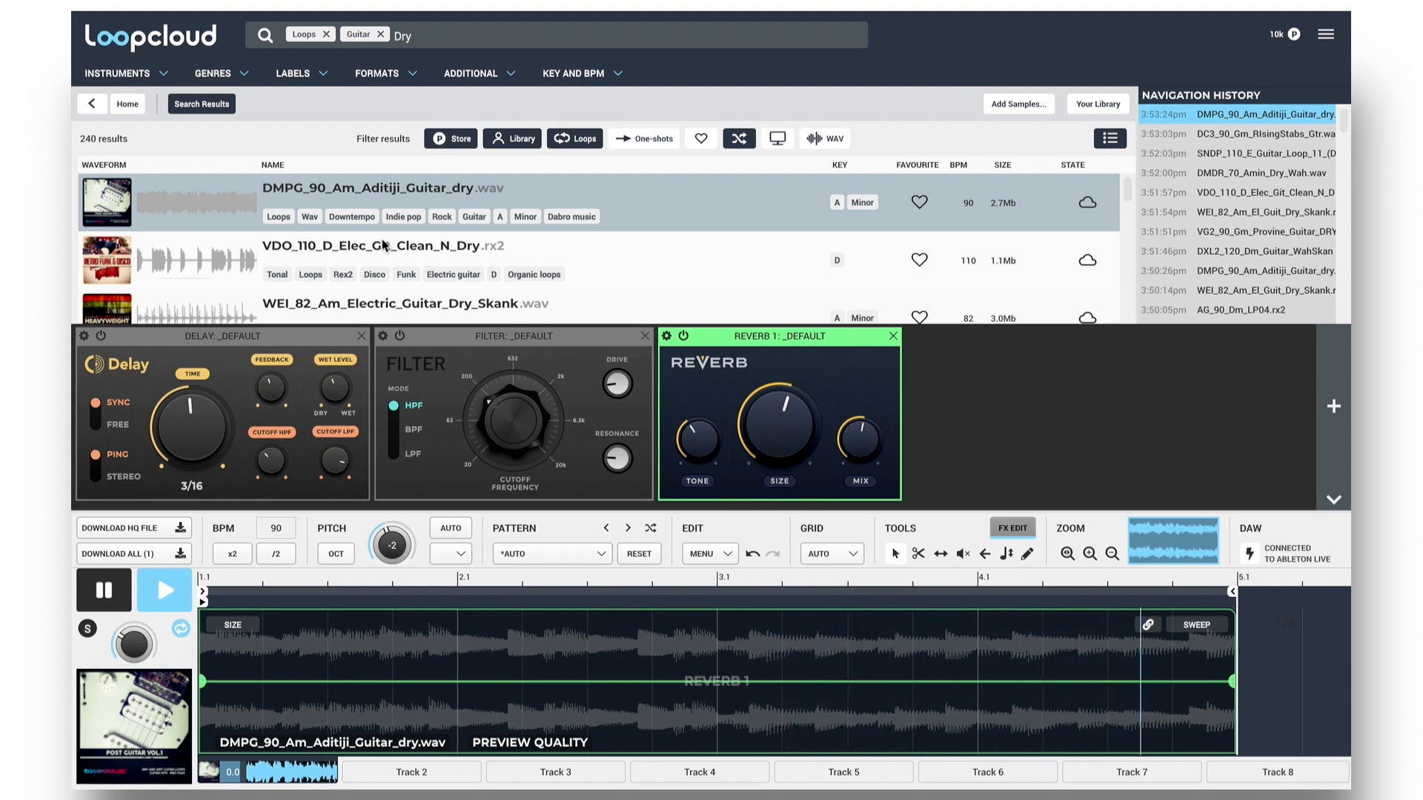
Audition other dry guitar loops through the effect chain, including VDO_110_D_Elec_Git_Clean_N_Dry and WEI_82_Am_Electric_Guitar_Dry_Skank
{"action": "left_click", "coordinate": [357, 247]}
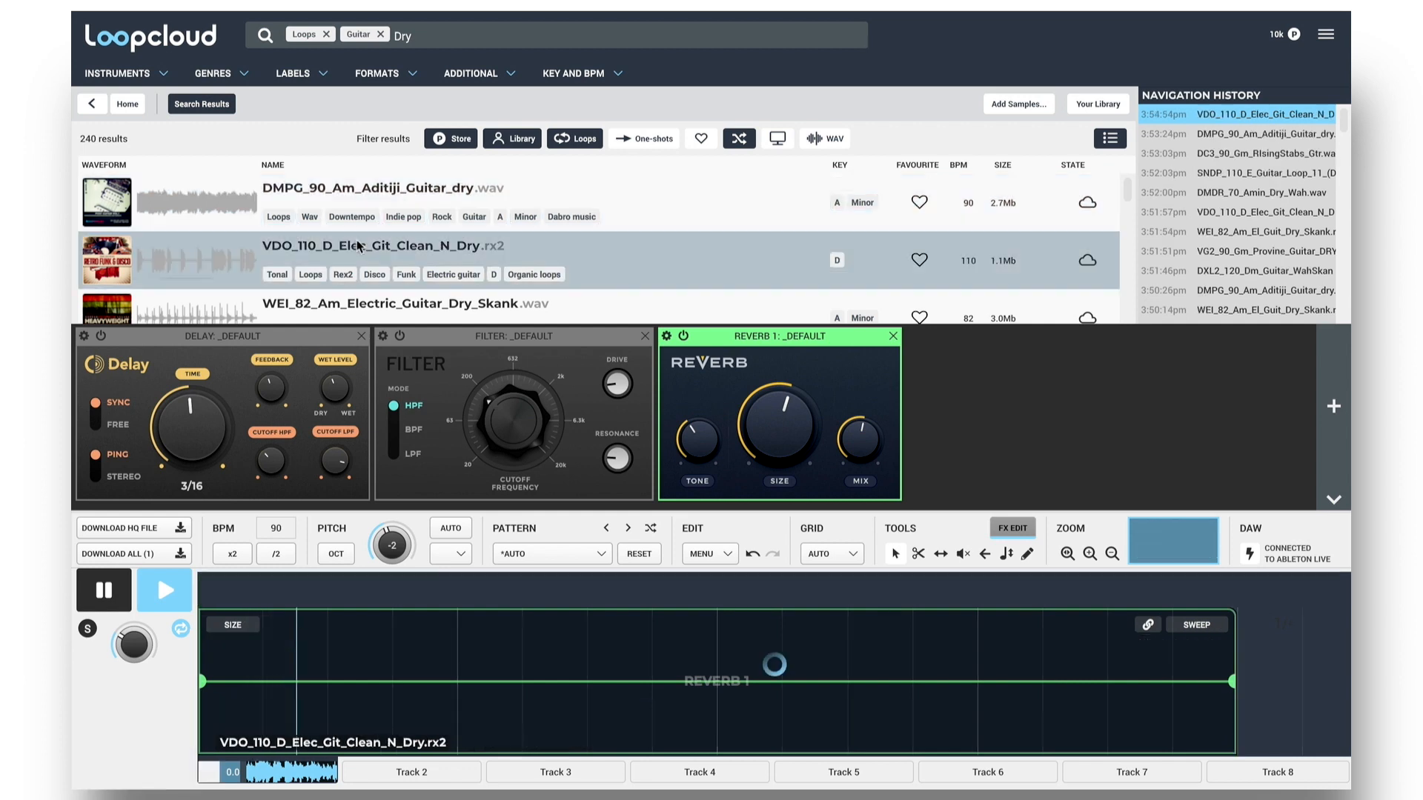
{"action": "scroll", "coordinate": [358, 247], "scroll_direction": "down", "scroll_amount": 1}
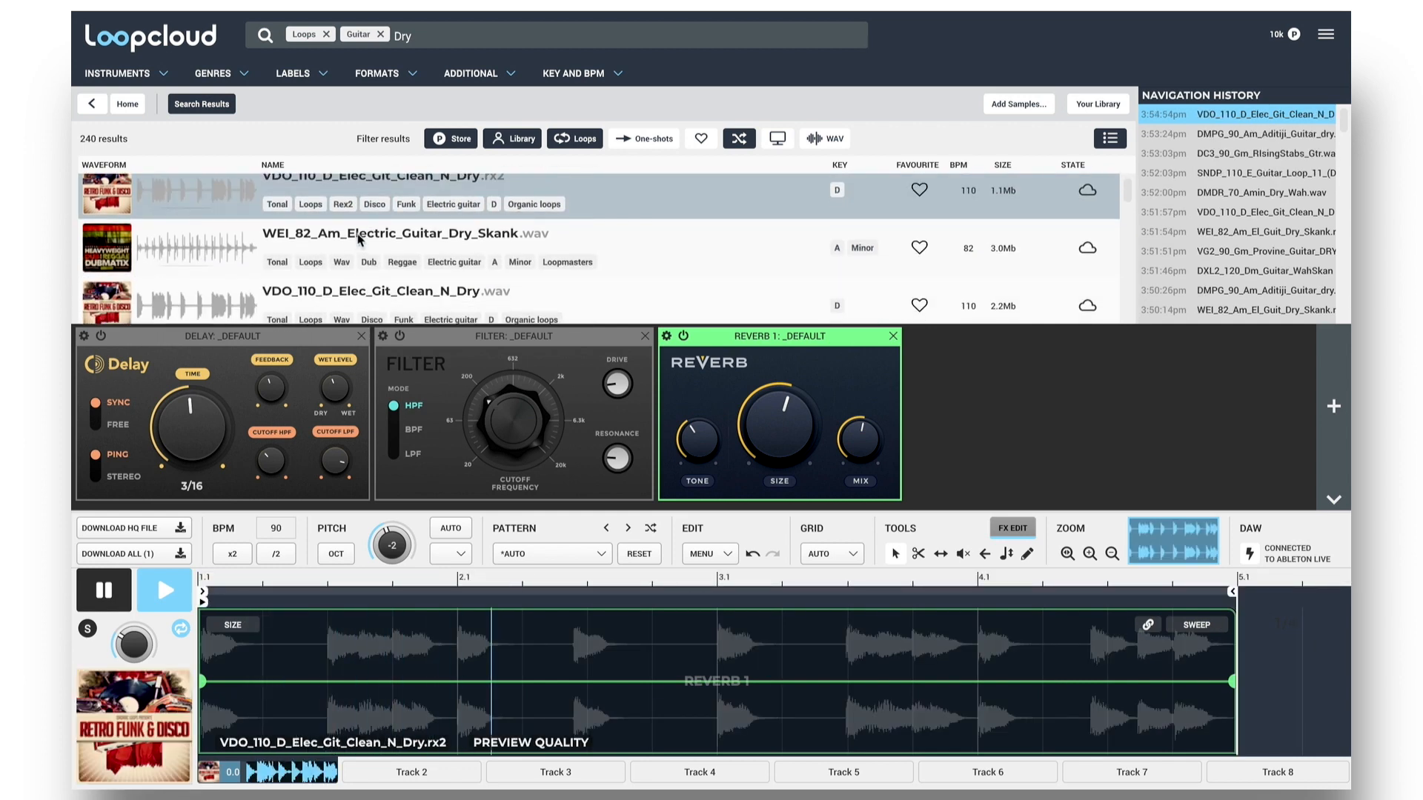
{"action": "left_click", "coordinate": [360, 238]}
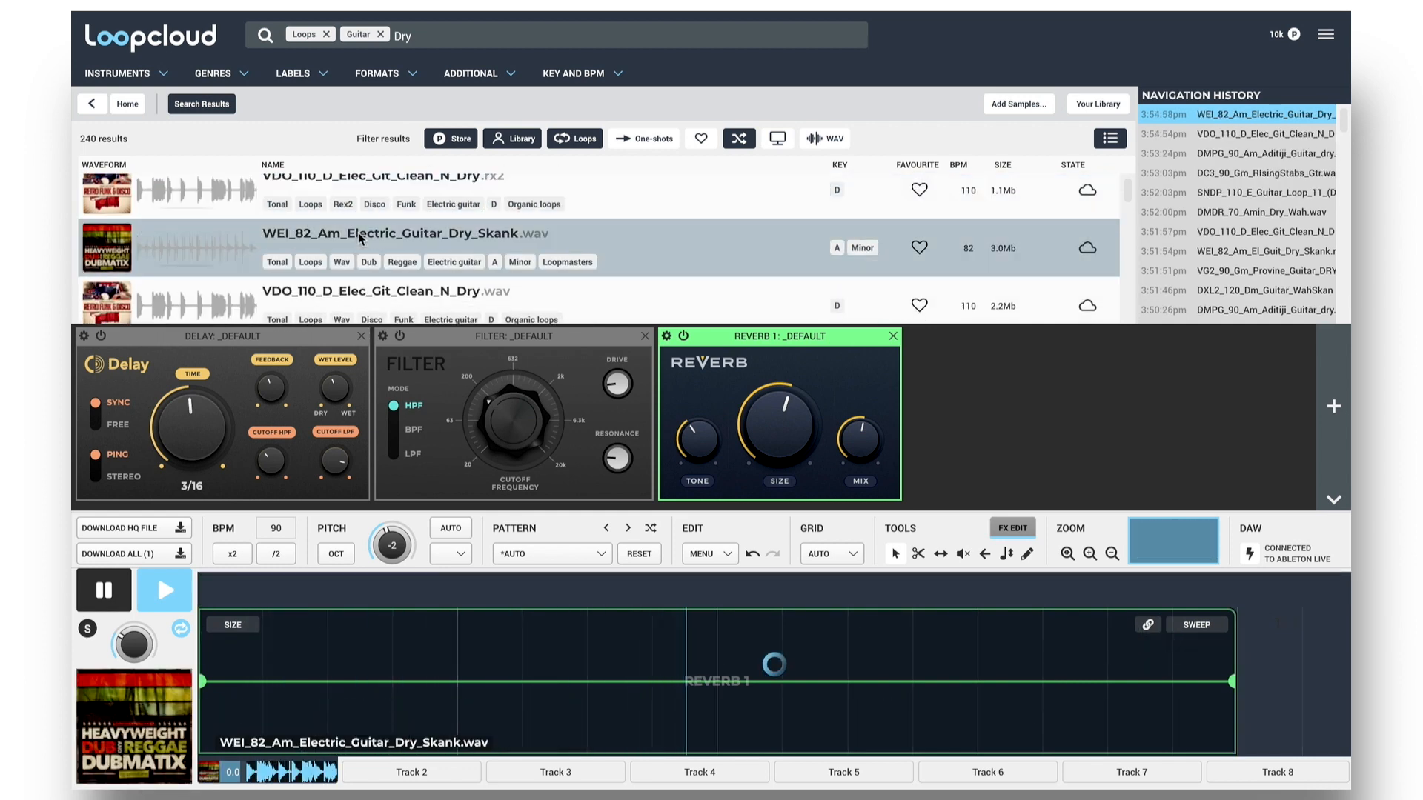
{"action": "scroll", "coordinate": [367, 248], "scroll_direction": "down", "scroll_amount": 1}
{"action": "left_click", "coordinate": [361, 256]}
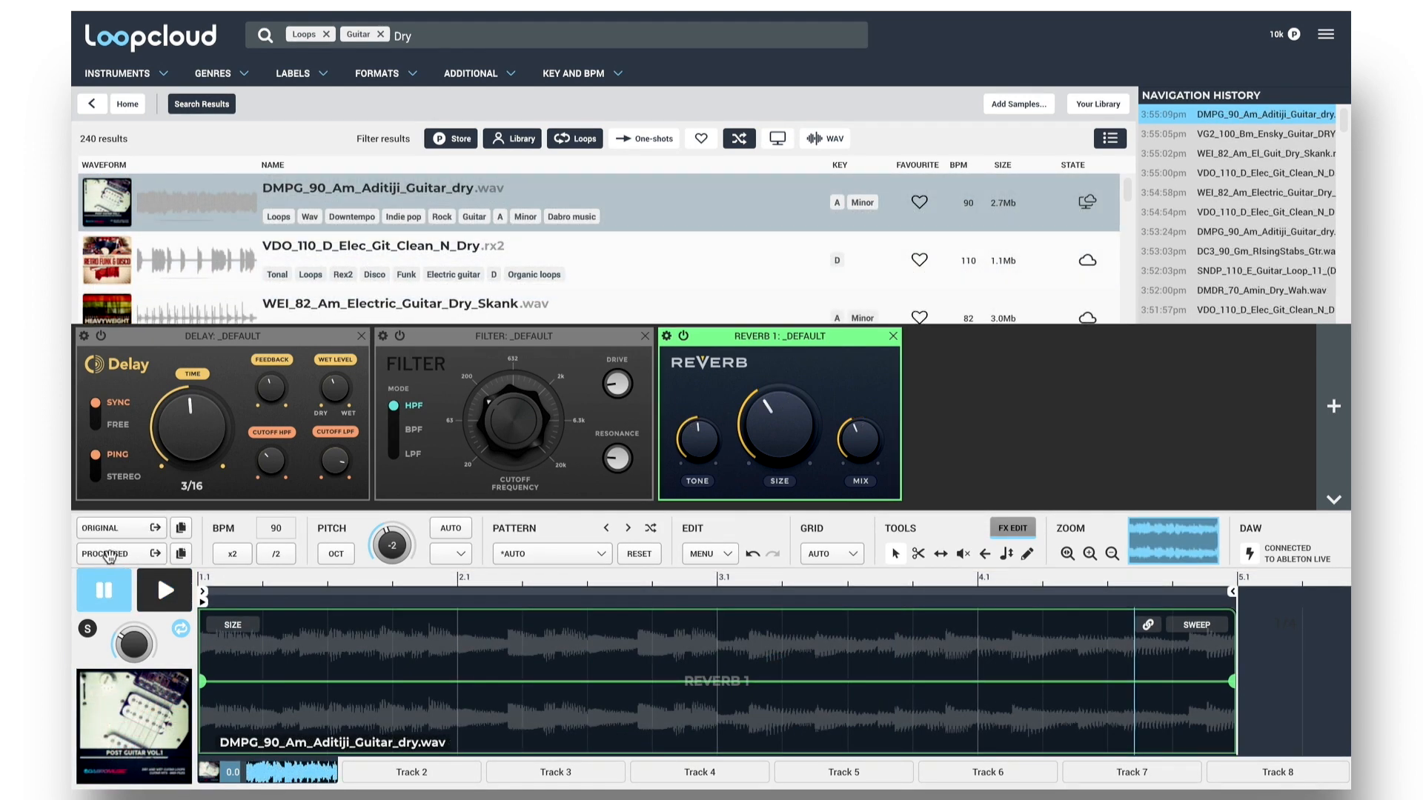
Bring the processed guitar loop into a new Ableton Live track, launch its clip, and lower the track volume to about -13 dB
{"action": "left_click_drag", "start_coordinate": [108, 556], "coordinate": [381, 70]}
{"action": "left_click", "coordinate": [345, 71]}
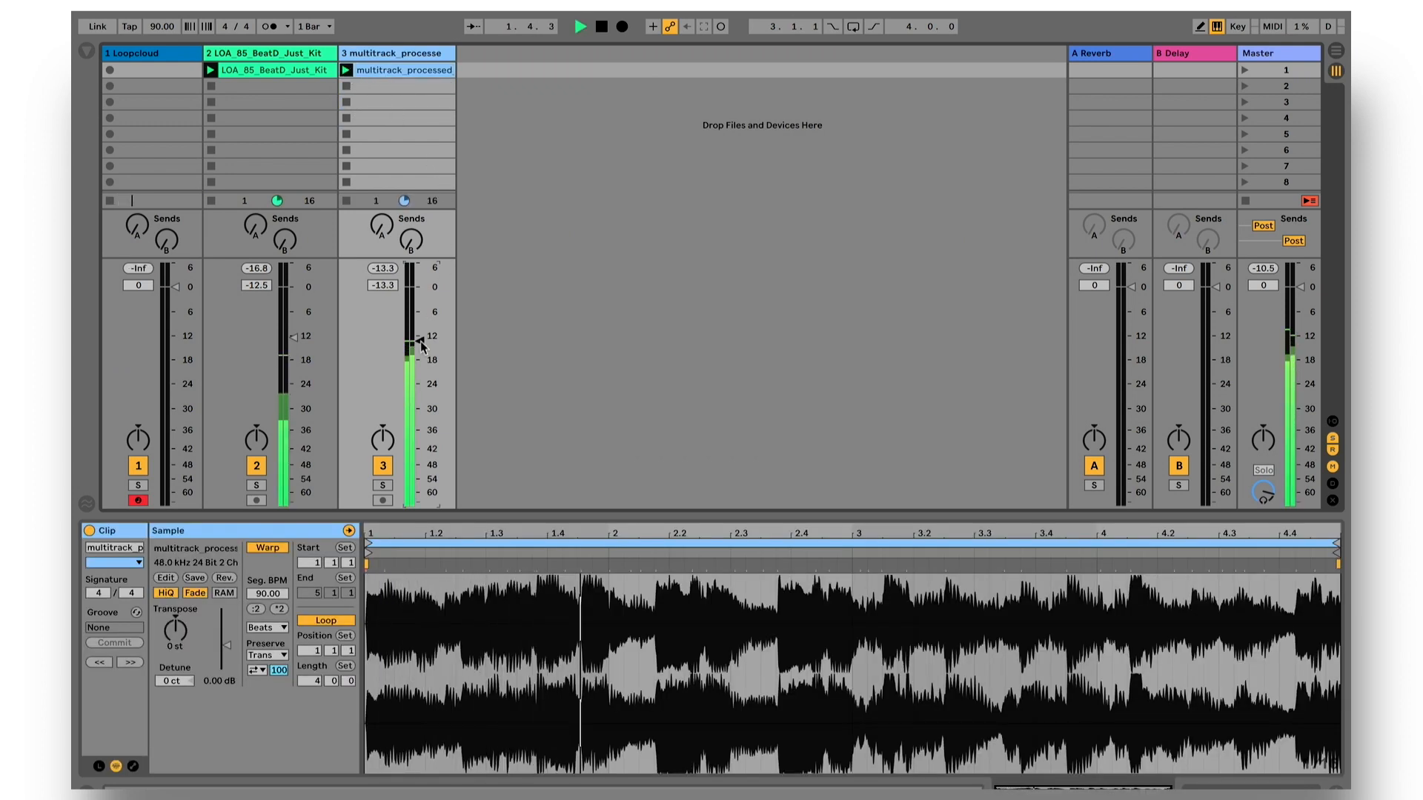
{"action": "left_click_drag", "start_coordinate": [420, 356], "coordinate": [419, 357]}
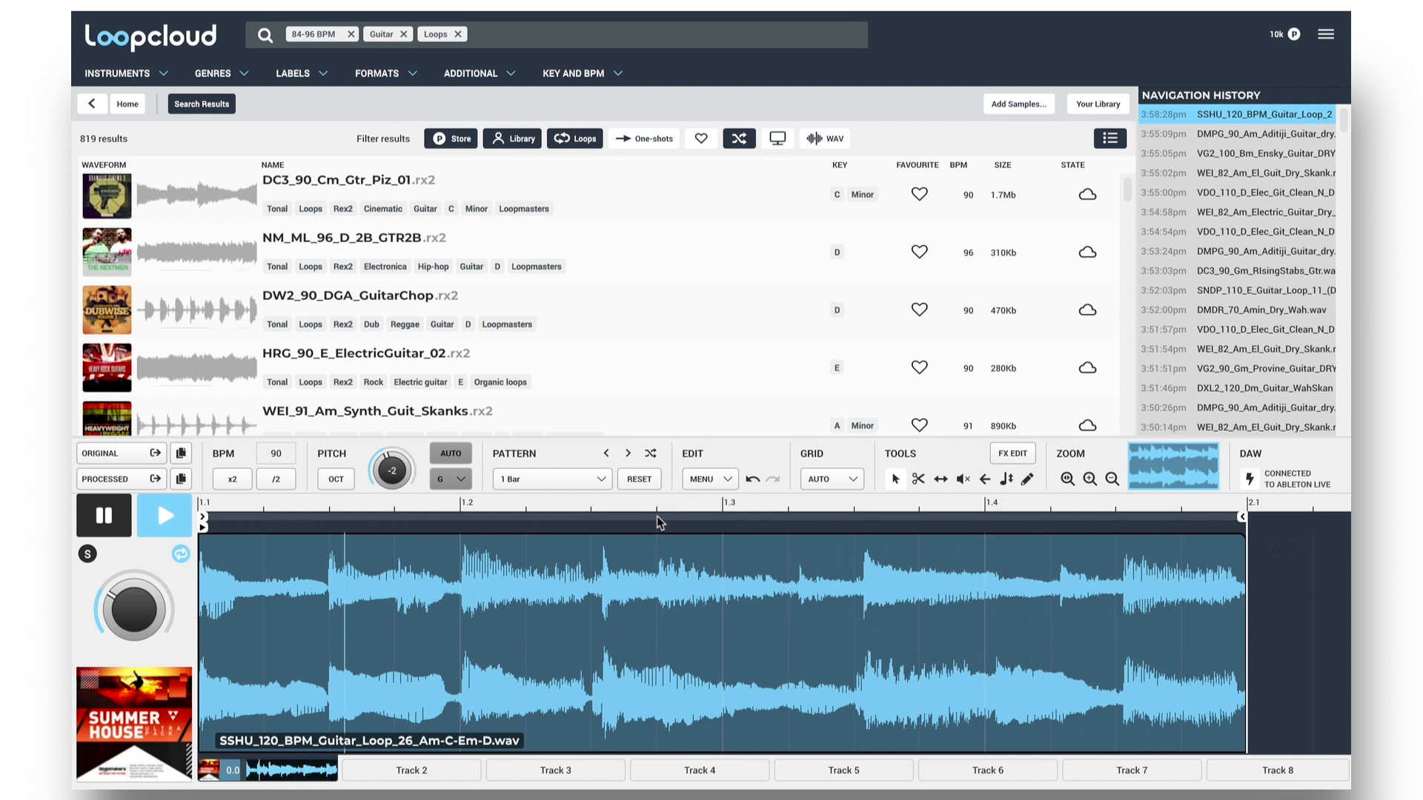
In Loopcloud, split the SSHU_120_BPM_Guitar_Loop_26 loop into three slices, cutting midway through beats 2 and 3, and delete the last slice
{"action": "left_click", "coordinate": [590, 614]}
{"action": "left_click", "coordinate": [854, 629]}
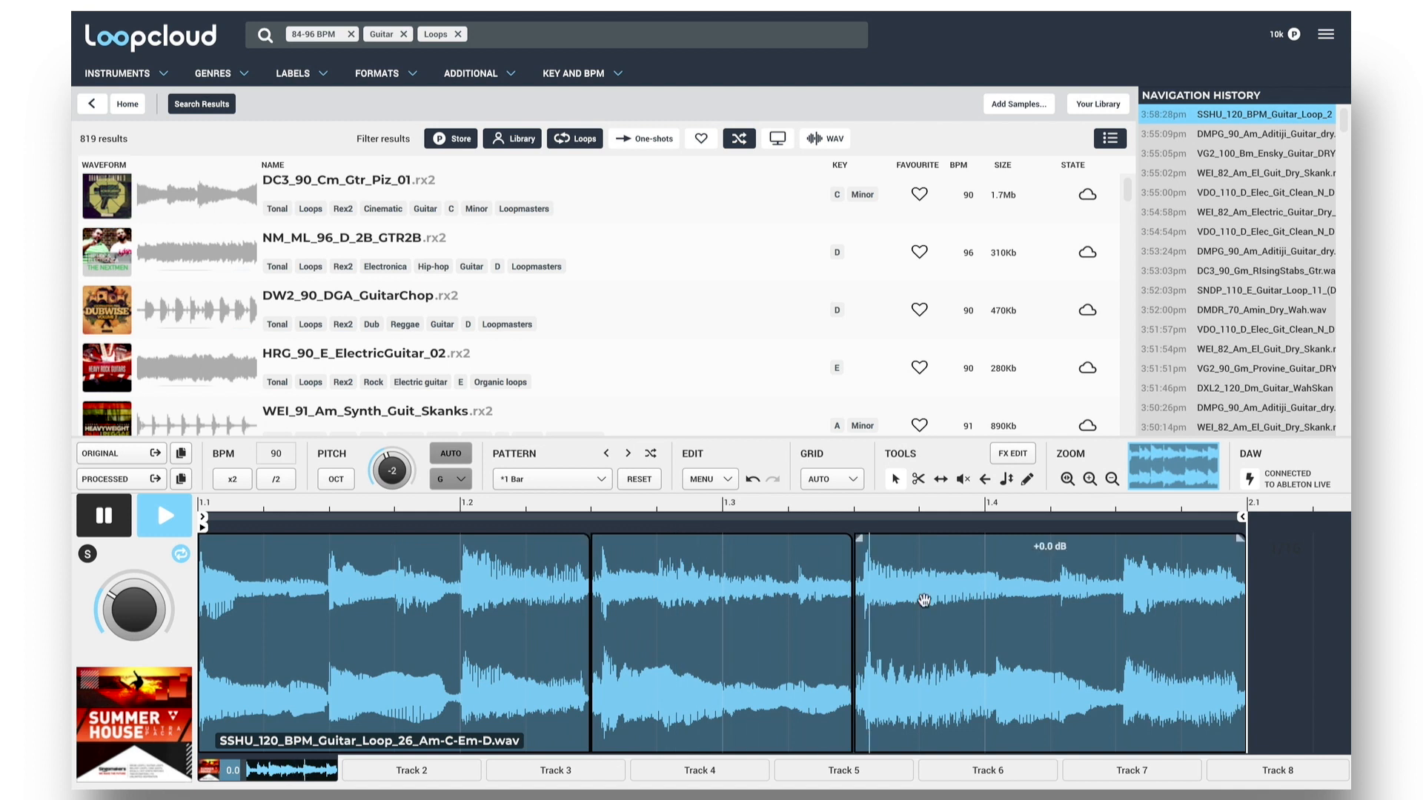
{"action": "left_click", "coordinate": [860, 578]}
{"action": "key", "text": "Delete"}
Shorten the end of the second slice to about a quarter beat past 1.3 and add a short fade-out
{"action": "mouse_move", "coordinate": [845, 550]}
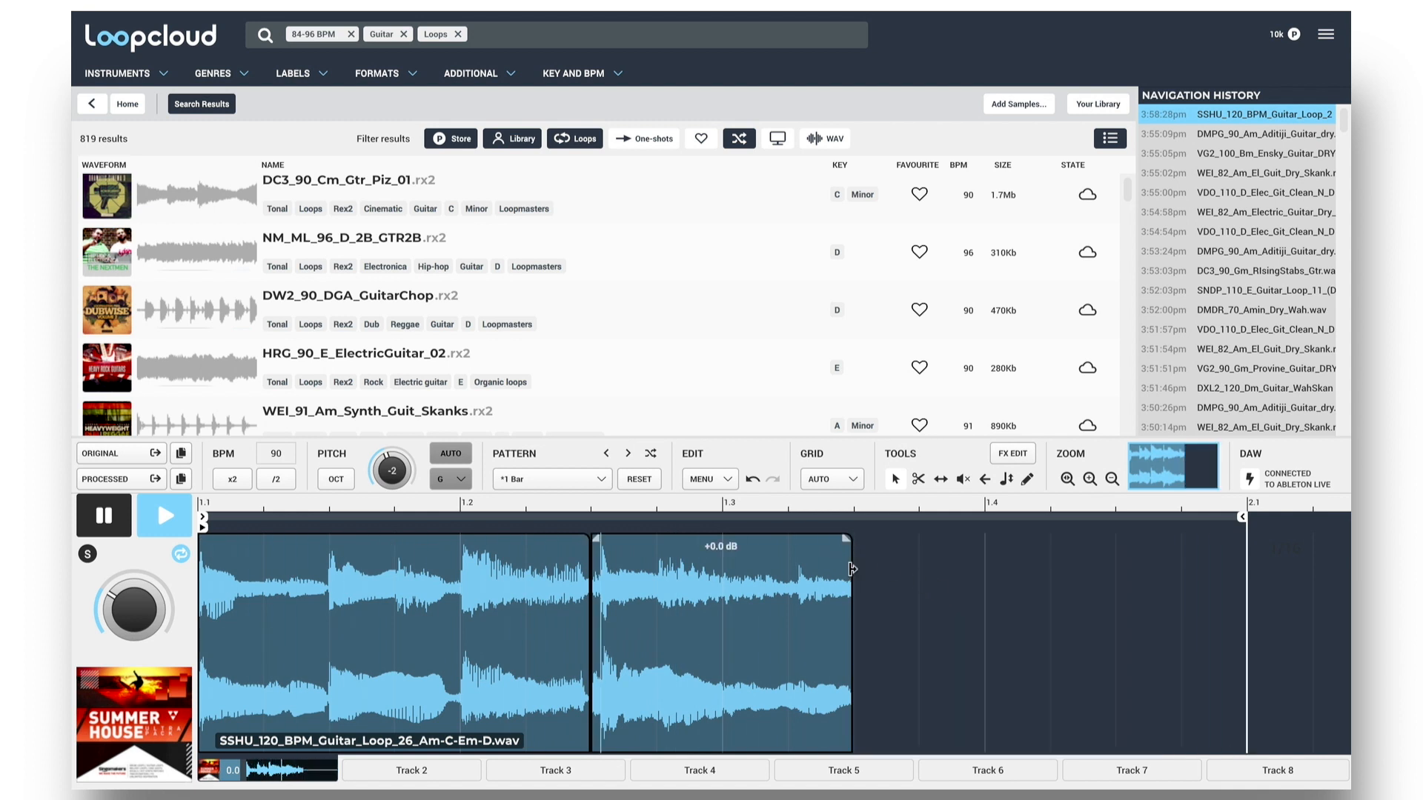
{"action": "left_click_drag", "start_coordinate": [851, 570], "coordinate": [764, 540]}
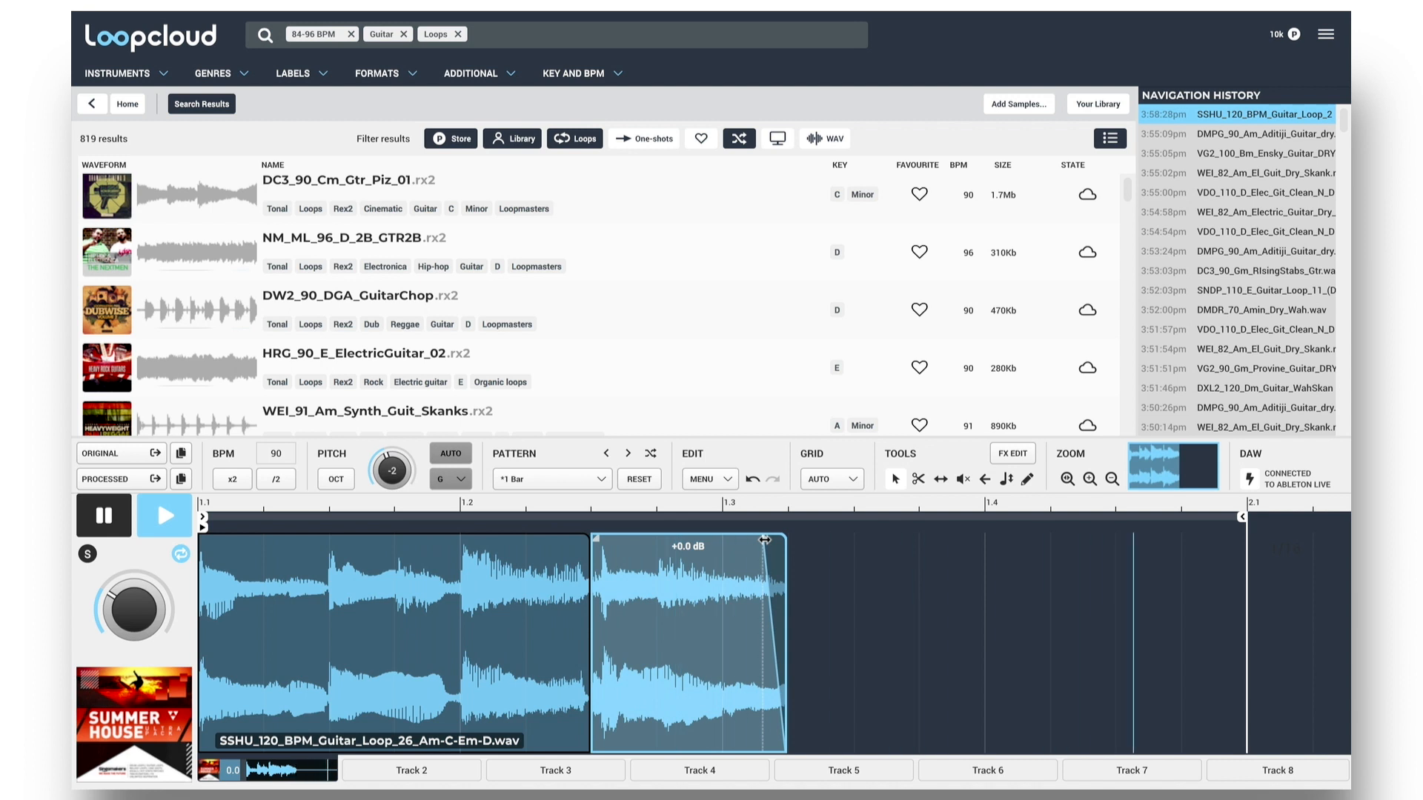
Show the effects editor for the sliced loop, add the default Reverb effect, and increase its size
{"action": "left_click", "coordinate": [1012, 454]}
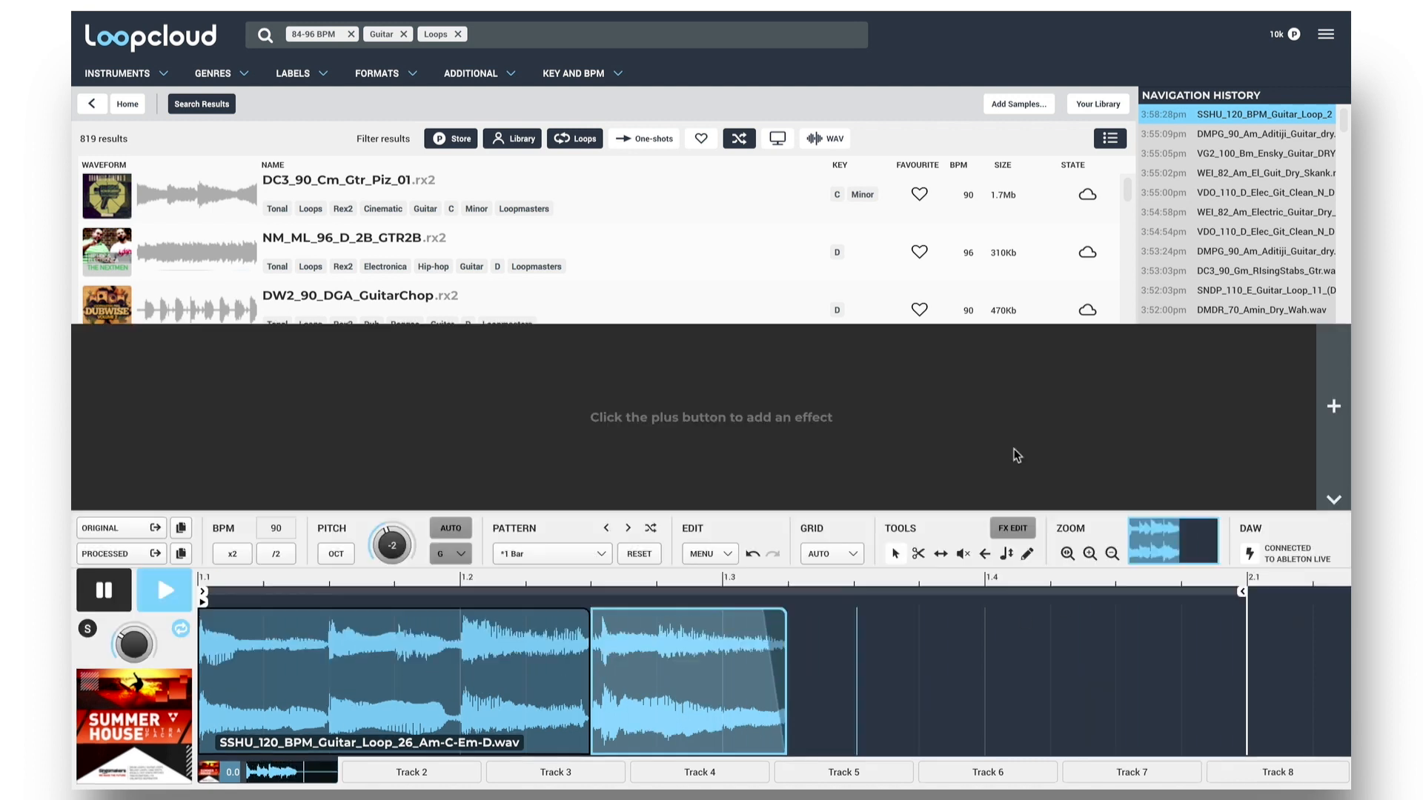
{"action": "left_click", "coordinate": [1332, 406]}
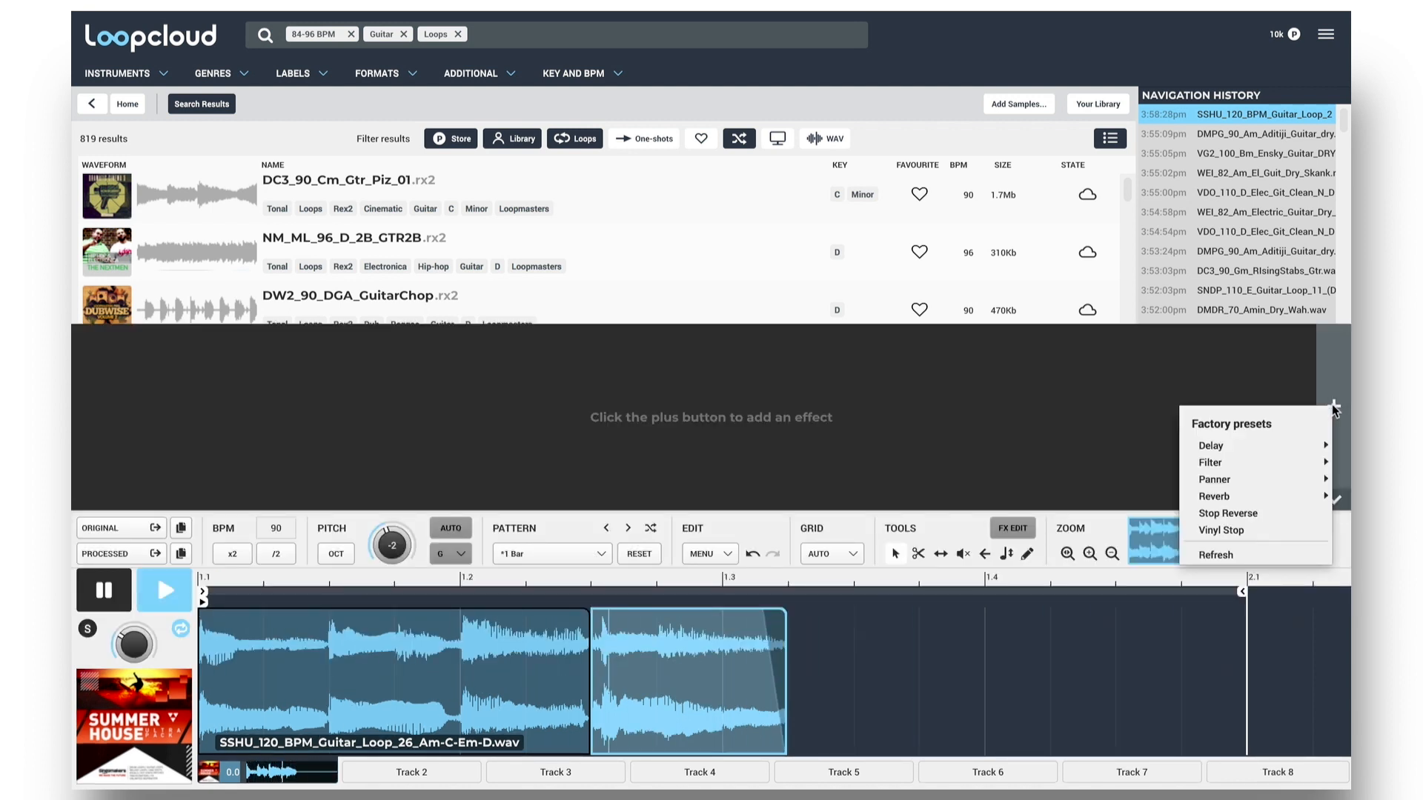
{"action": "mouse_move", "coordinate": [1230, 496]}
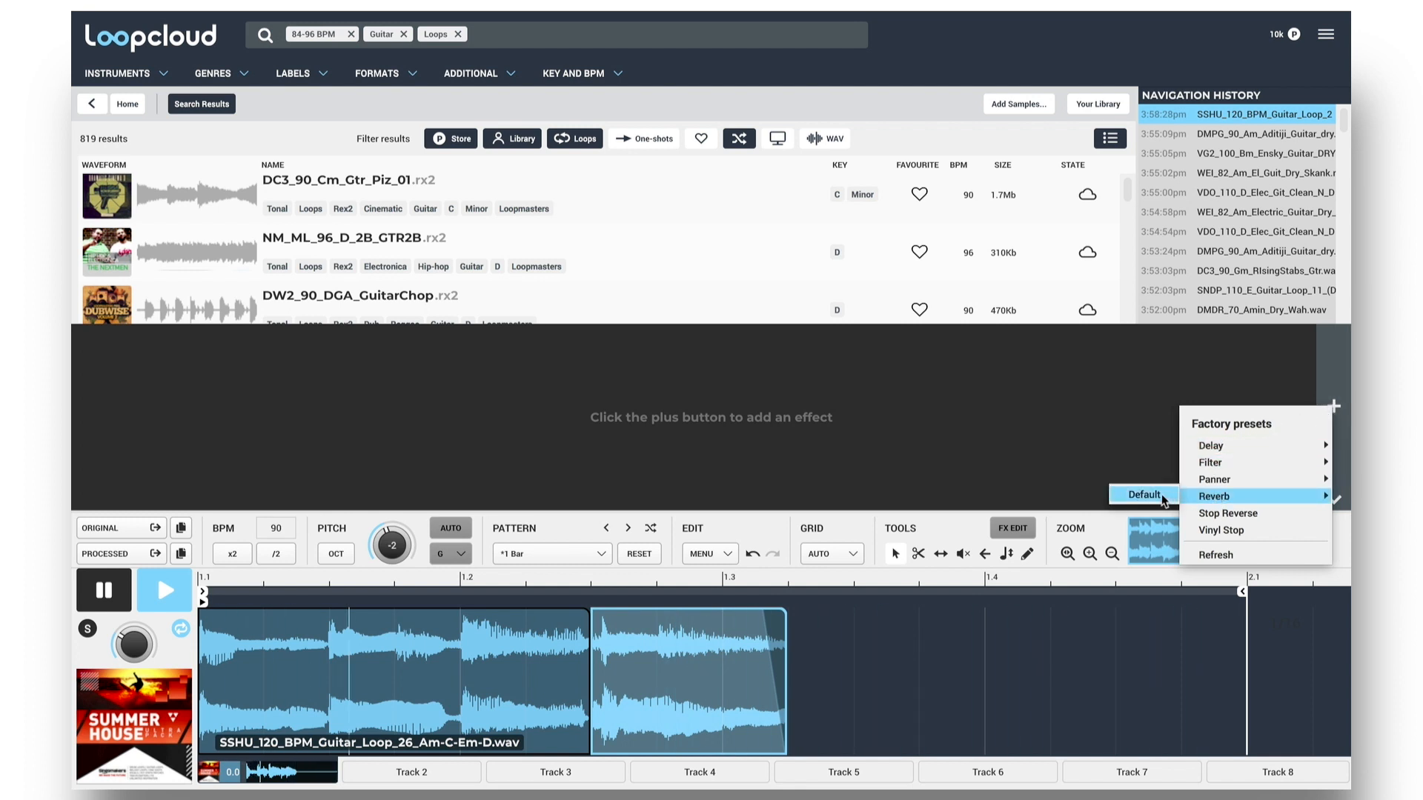
{"action": "left_click", "coordinate": [1160, 495]}
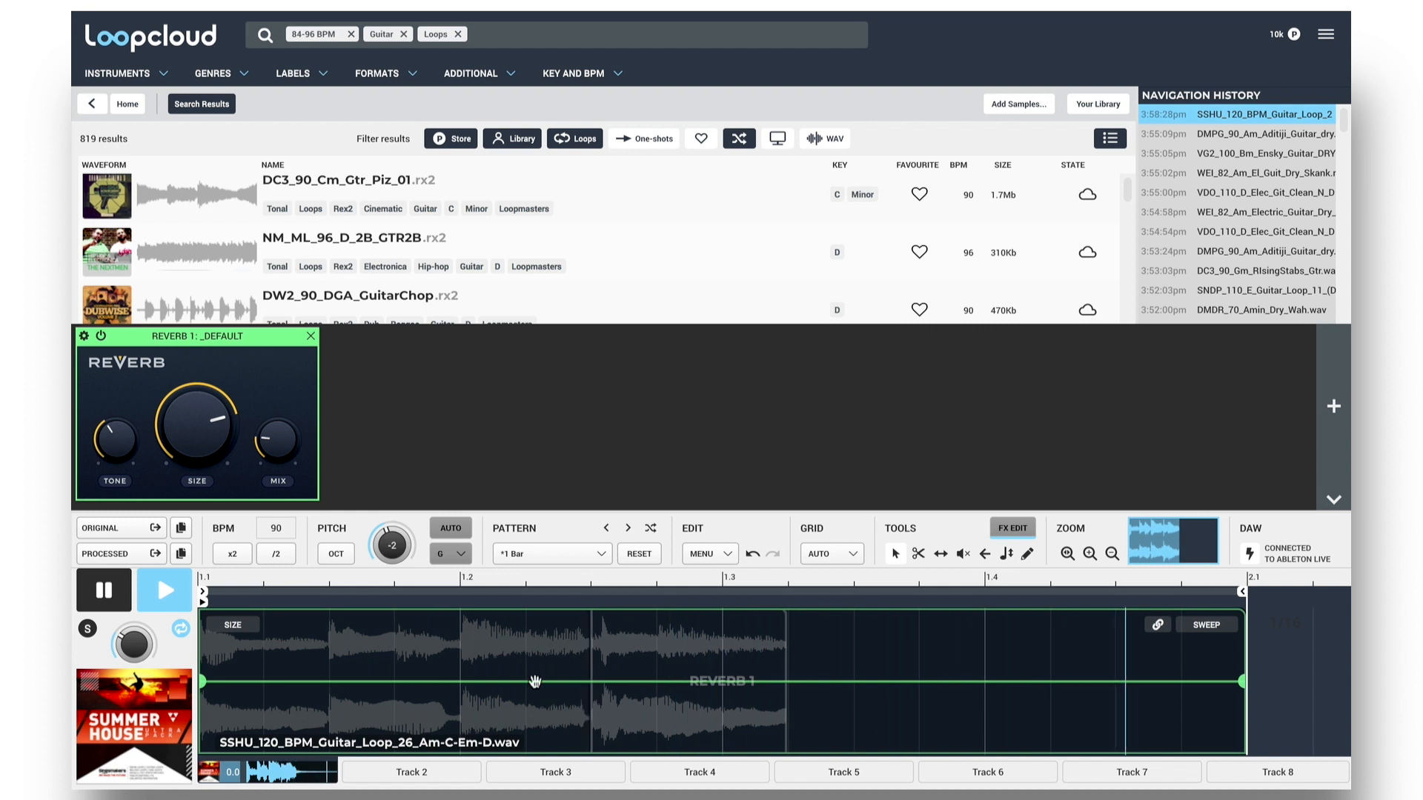
Switch the reverb automation to the Mix parameter and split the effect region at the start of the second slice
{"action": "left_click", "coordinate": [233, 625]}
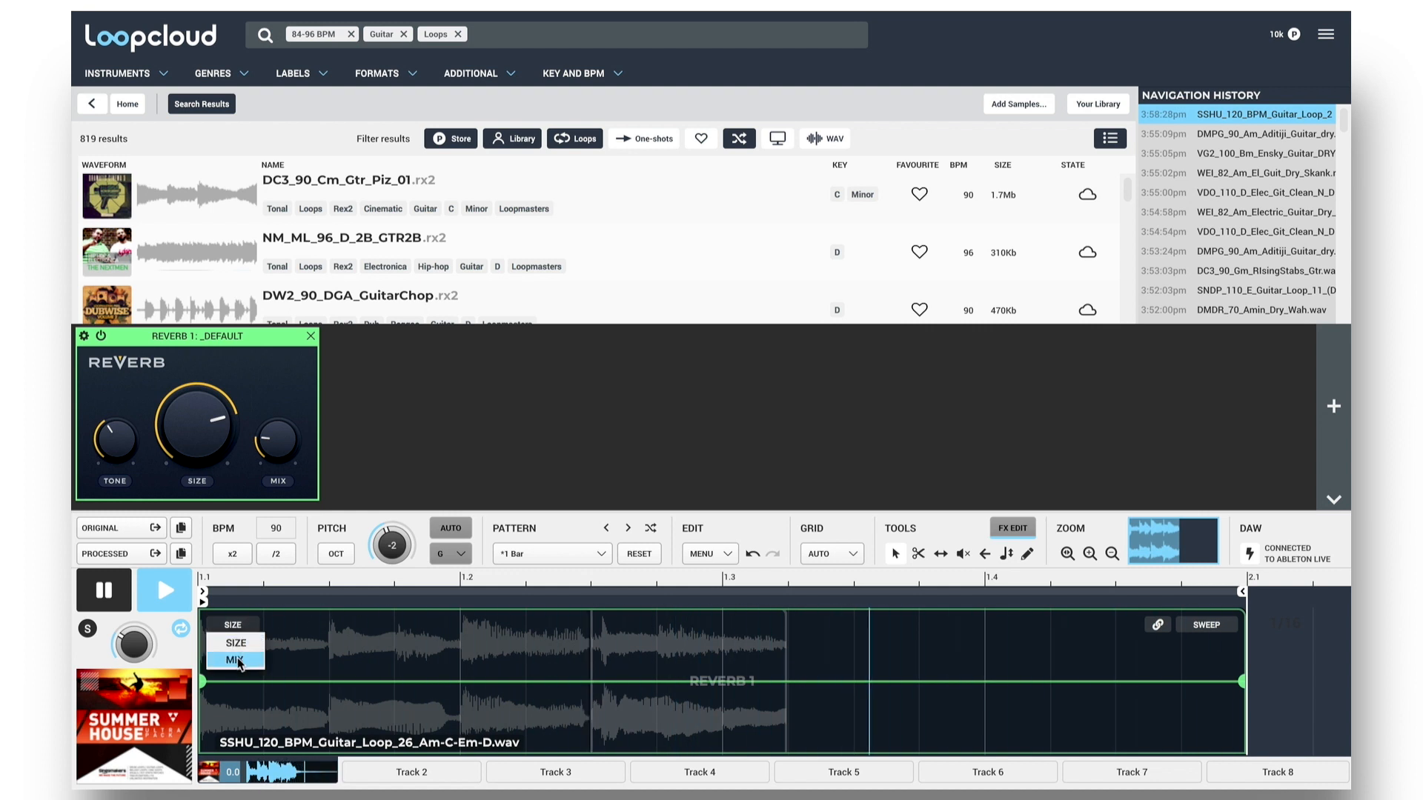
{"action": "left_click", "coordinate": [251, 658]}
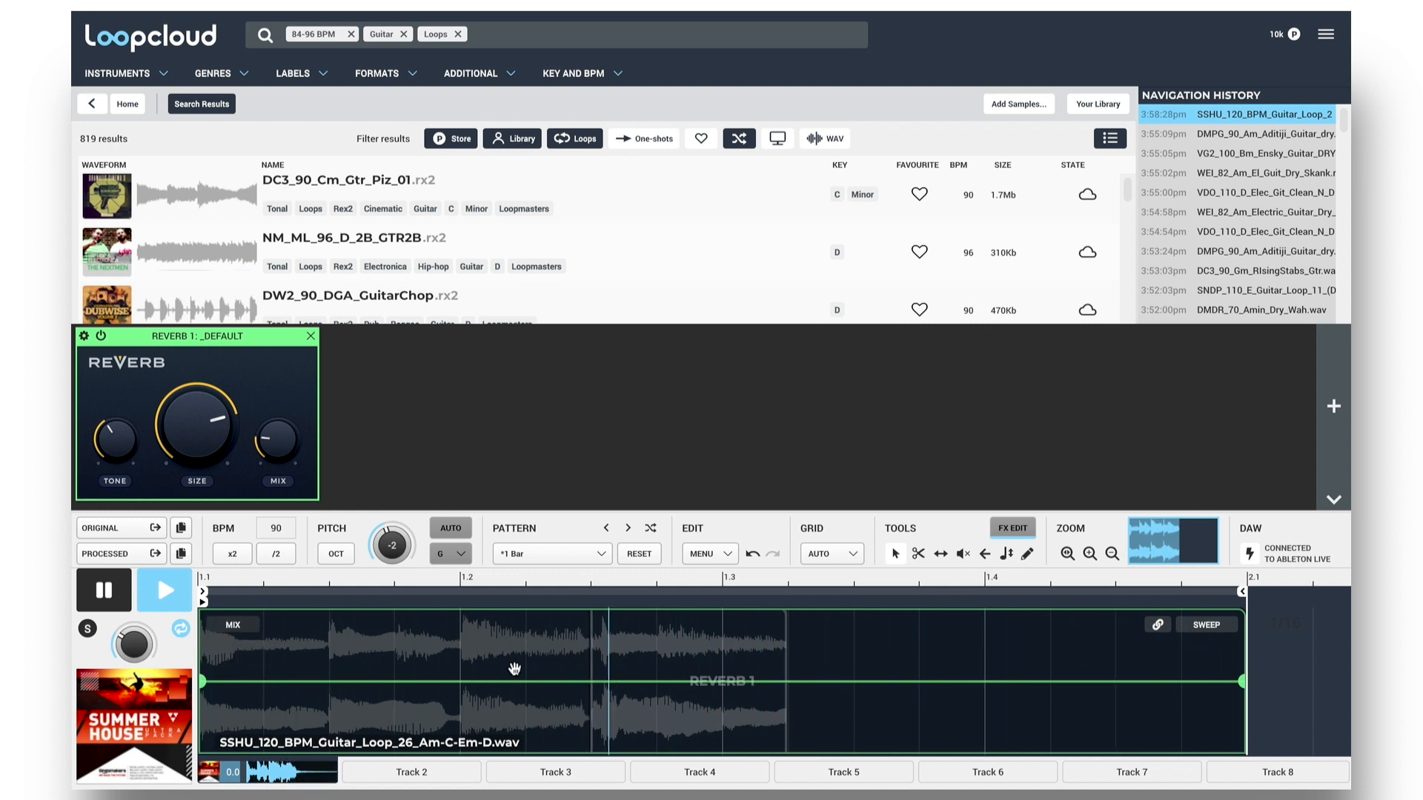
{"action": "left_click", "coordinate": [597, 708]}
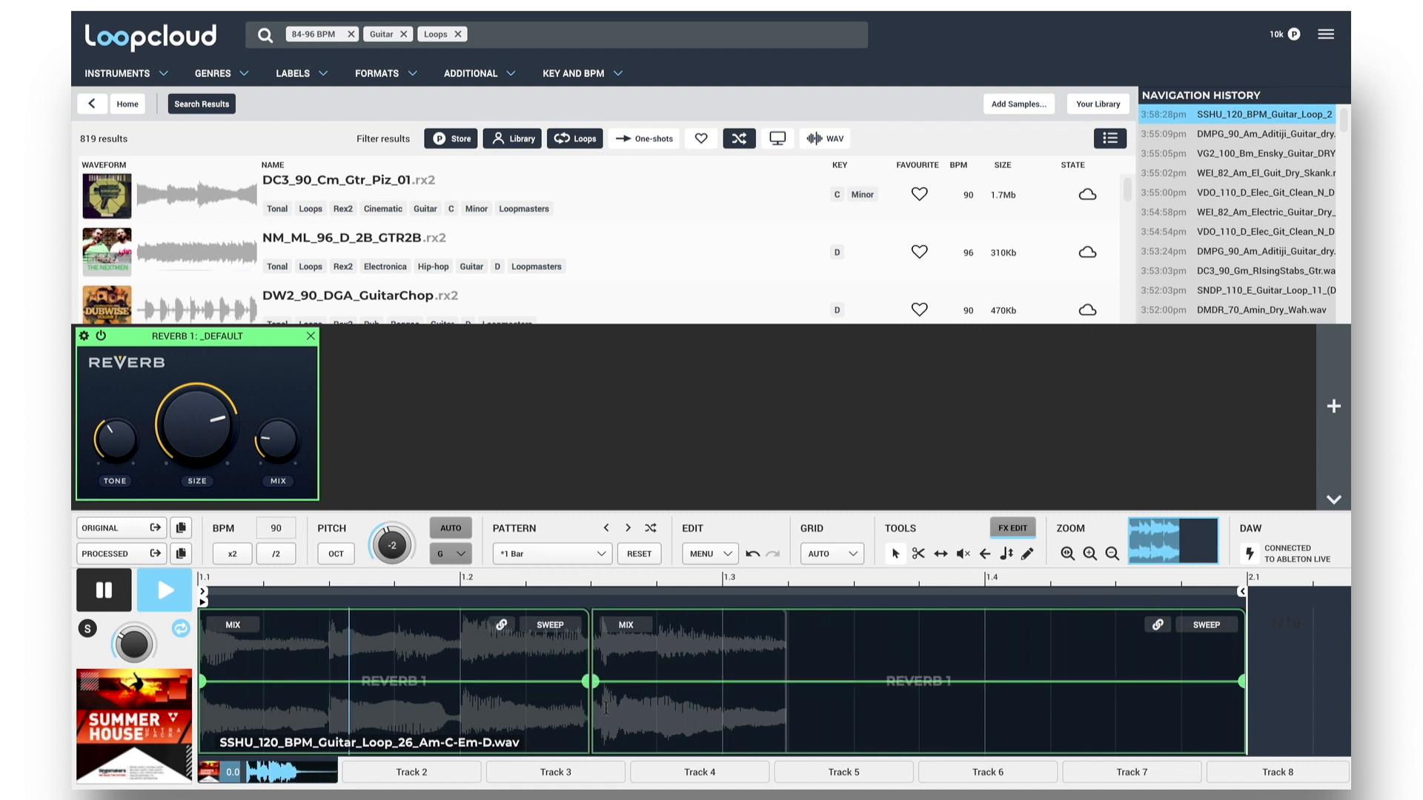
Shape the reverb mix automation to climb from minimum through the first region and rise further to near maximum at the second region's end
{"action": "left_click_drag", "start_coordinate": [474, 710], "coordinate": [474, 750]}
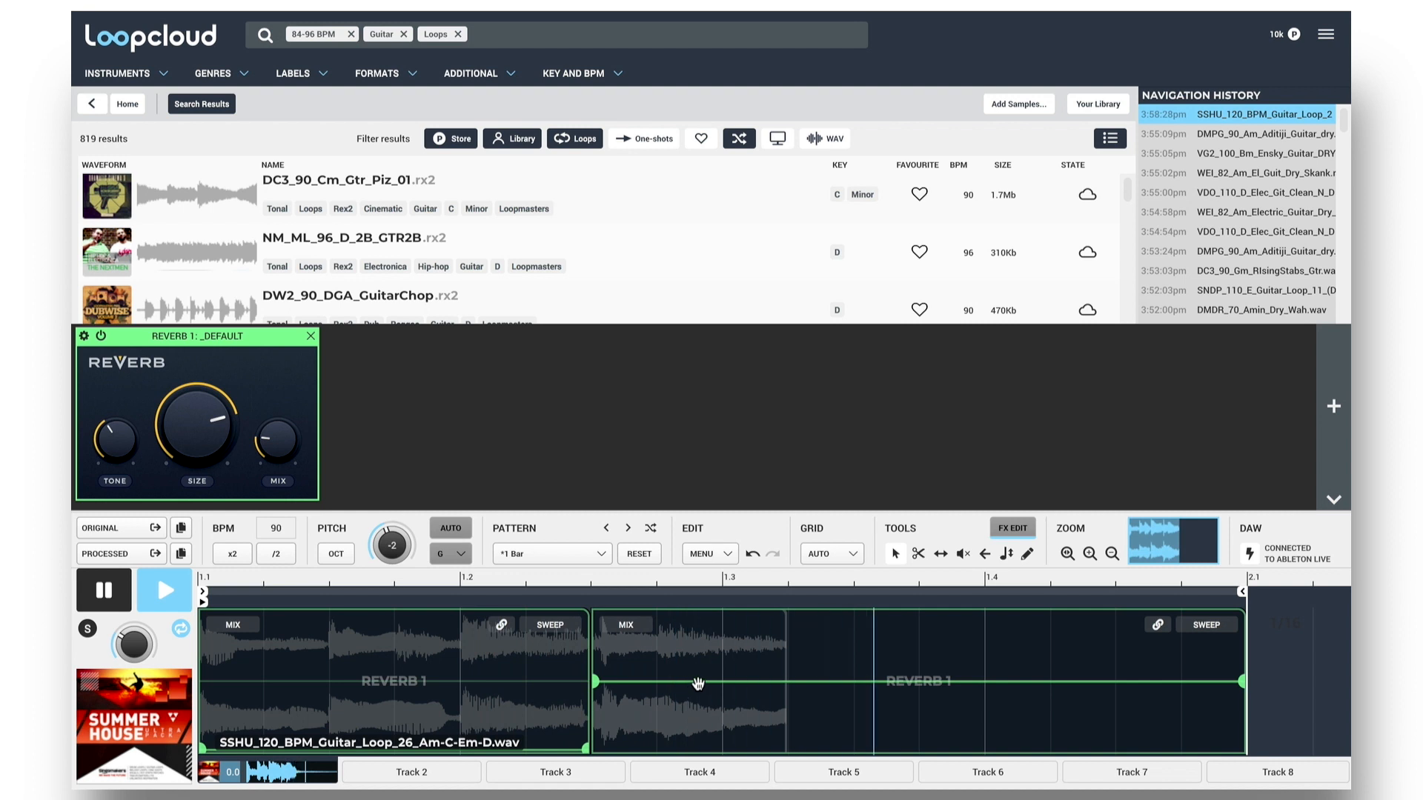
{"action": "left_click_drag", "start_coordinate": [698, 681], "coordinate": [697, 652]}
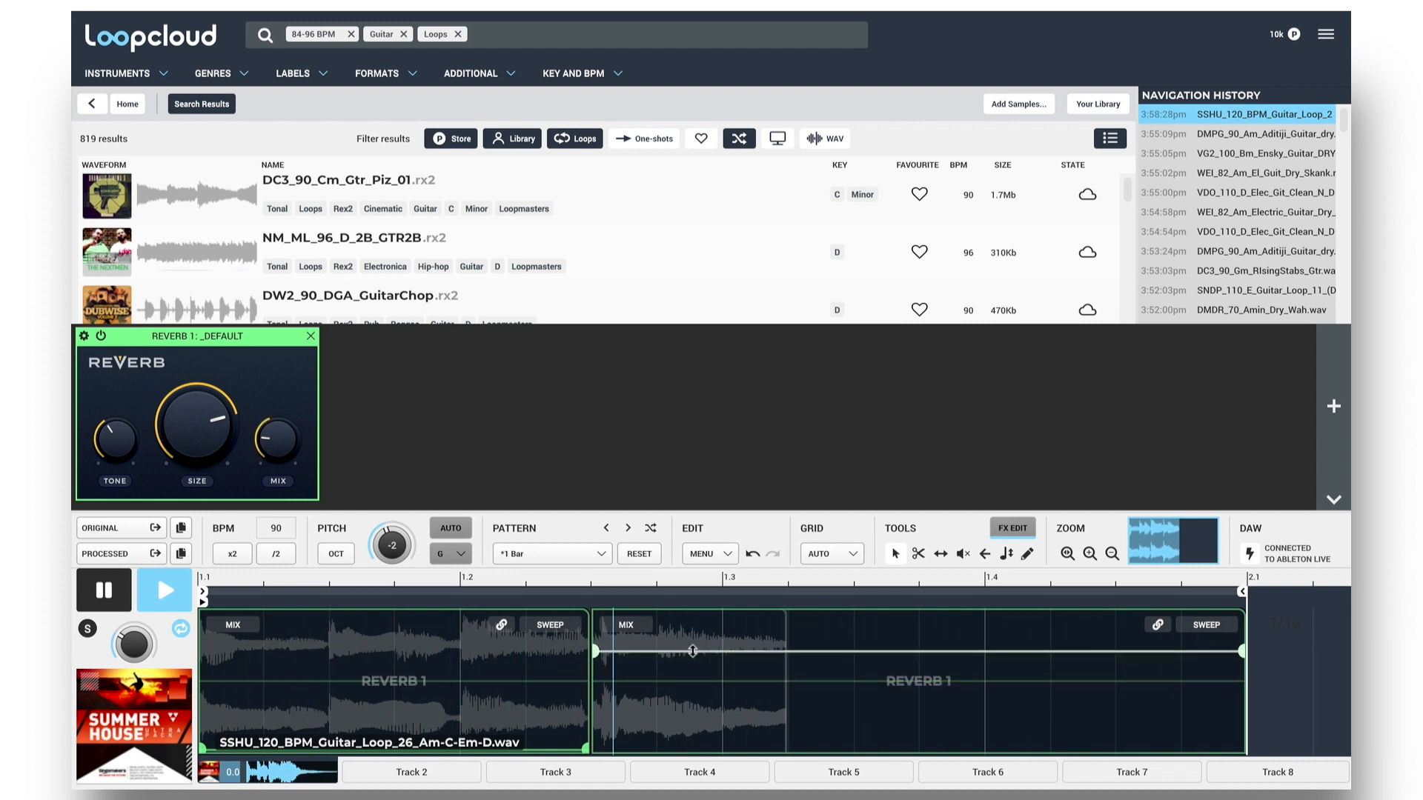
{"action": "left_click_drag", "start_coordinate": [586, 748], "coordinate": [585, 668]}
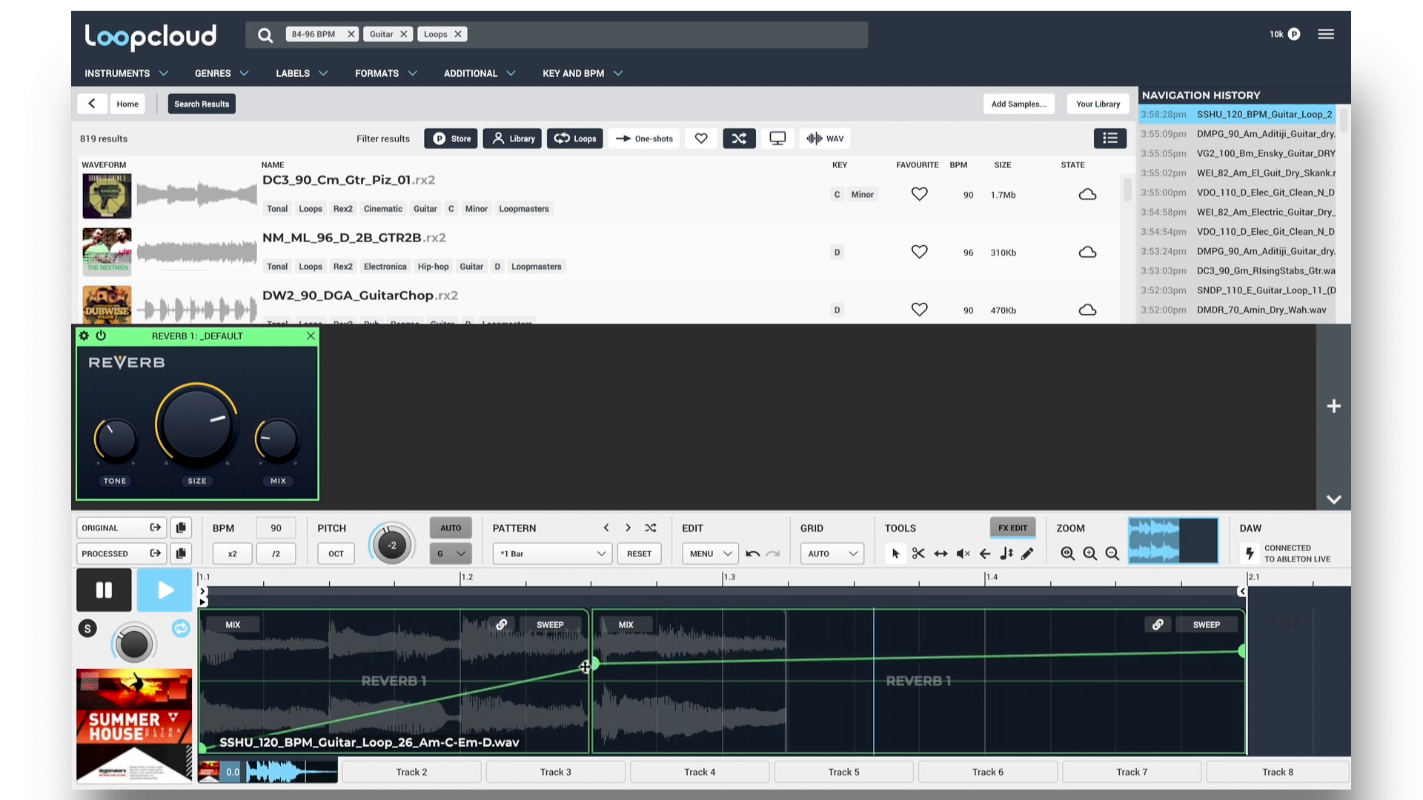
{"action": "left_click_drag", "start_coordinate": [1243, 652], "coordinate": [1242, 623]}
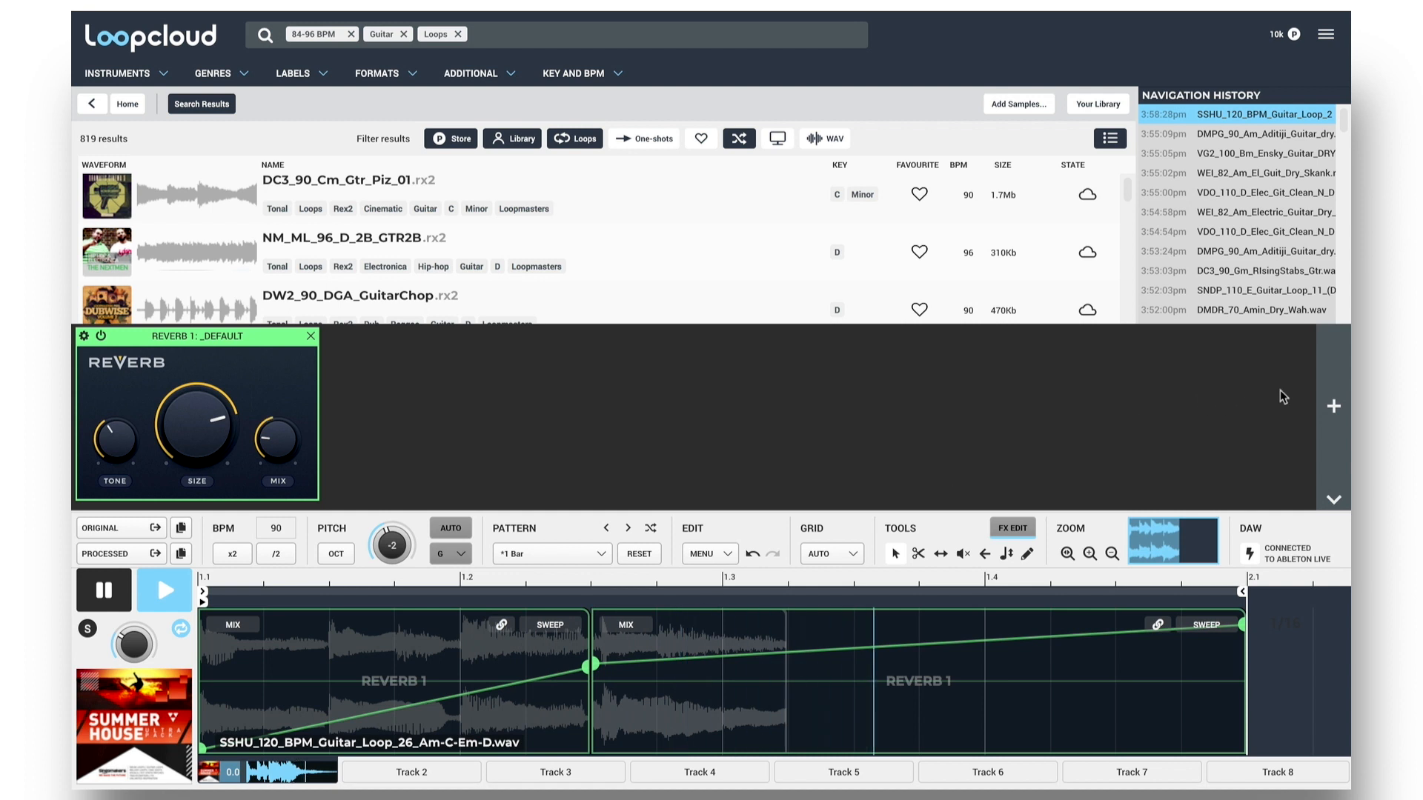
Add the default Filter effect after the reverb
{"action": "left_click", "coordinate": [1333, 407]}
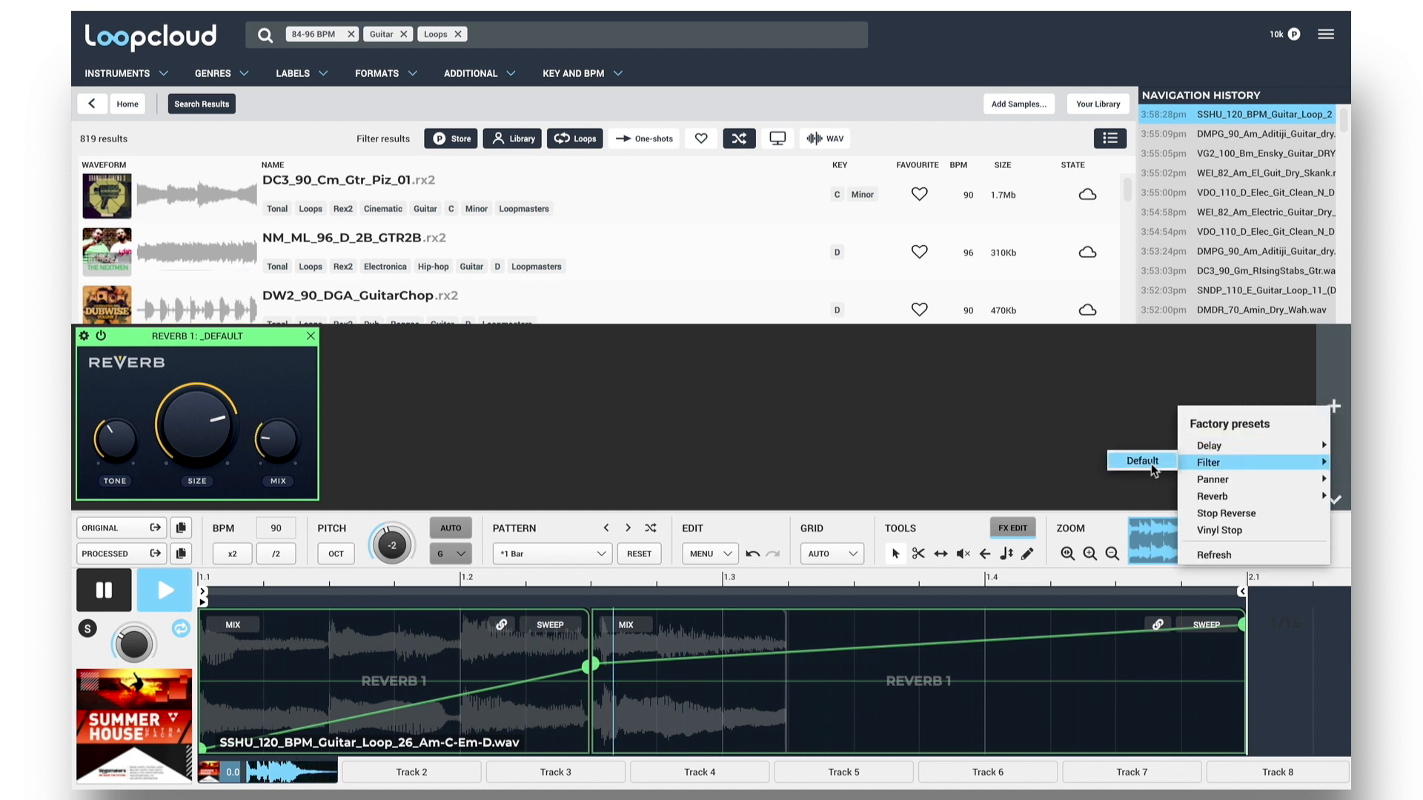
{"action": "left_click", "coordinate": [1146, 469]}
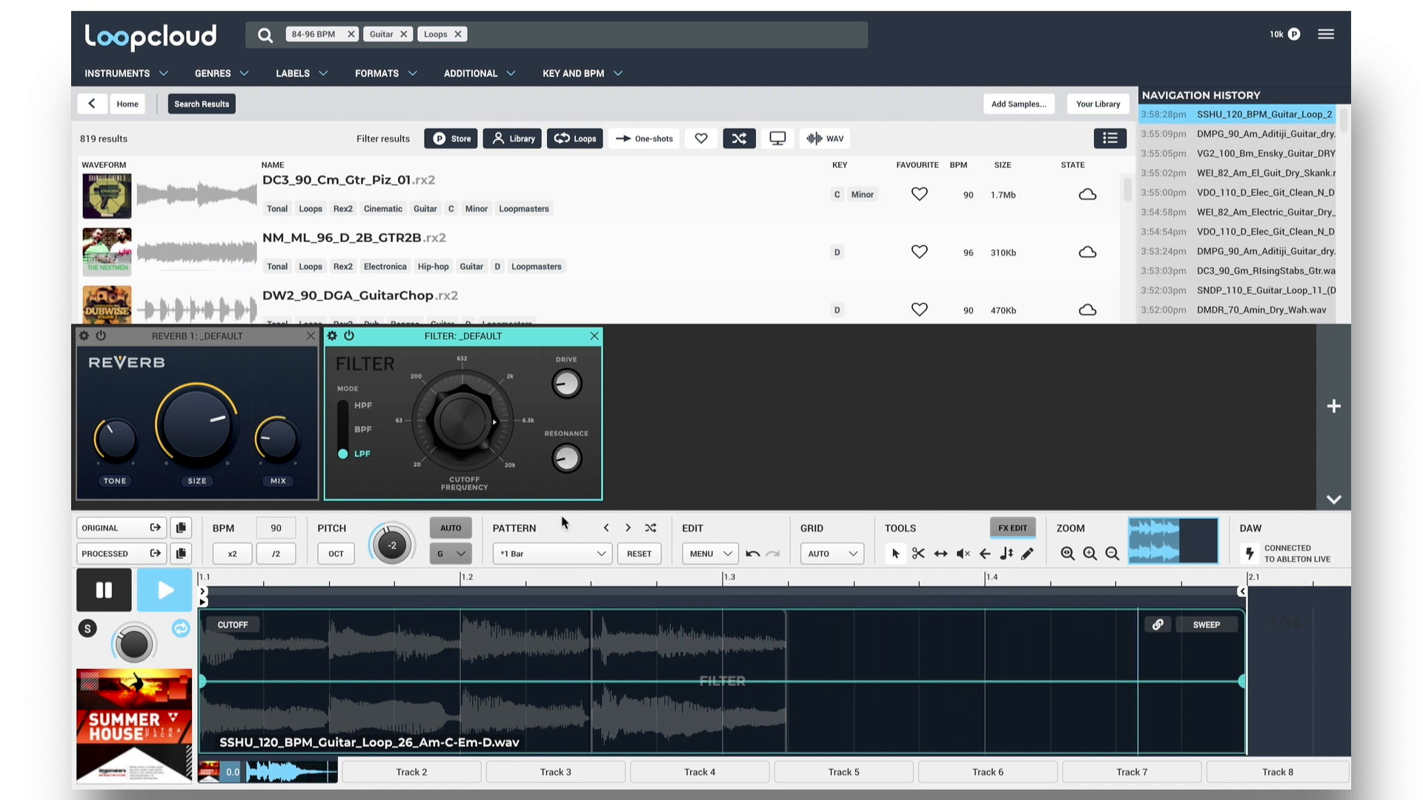
Split the filter region after the first sixteenth note and shape that region's cutoff automation as a falling ramp to about mid level
{"action": "left_click_drag", "start_coordinate": [469, 421], "coordinate": [473, 466]}
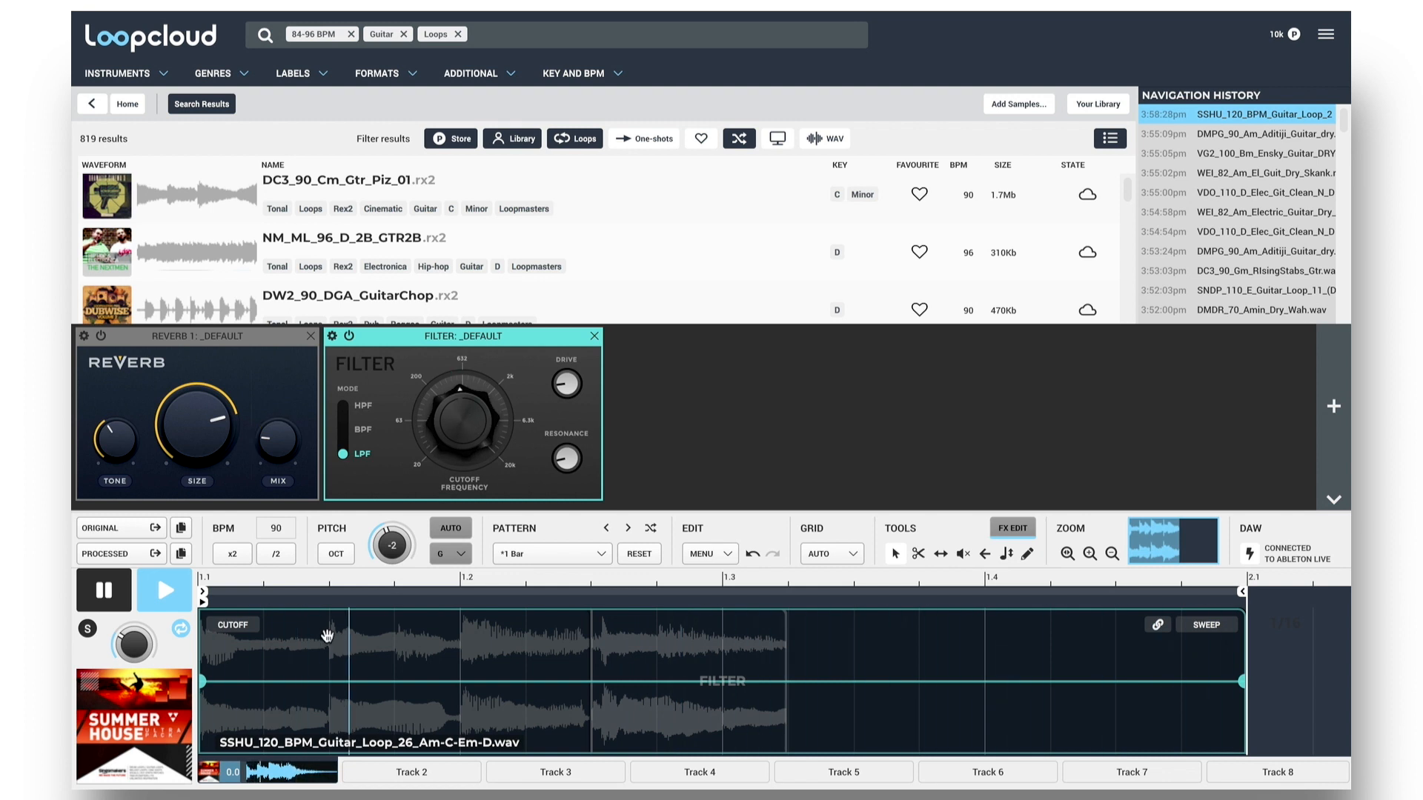
{"action": "left_click", "coordinate": [257, 651]}
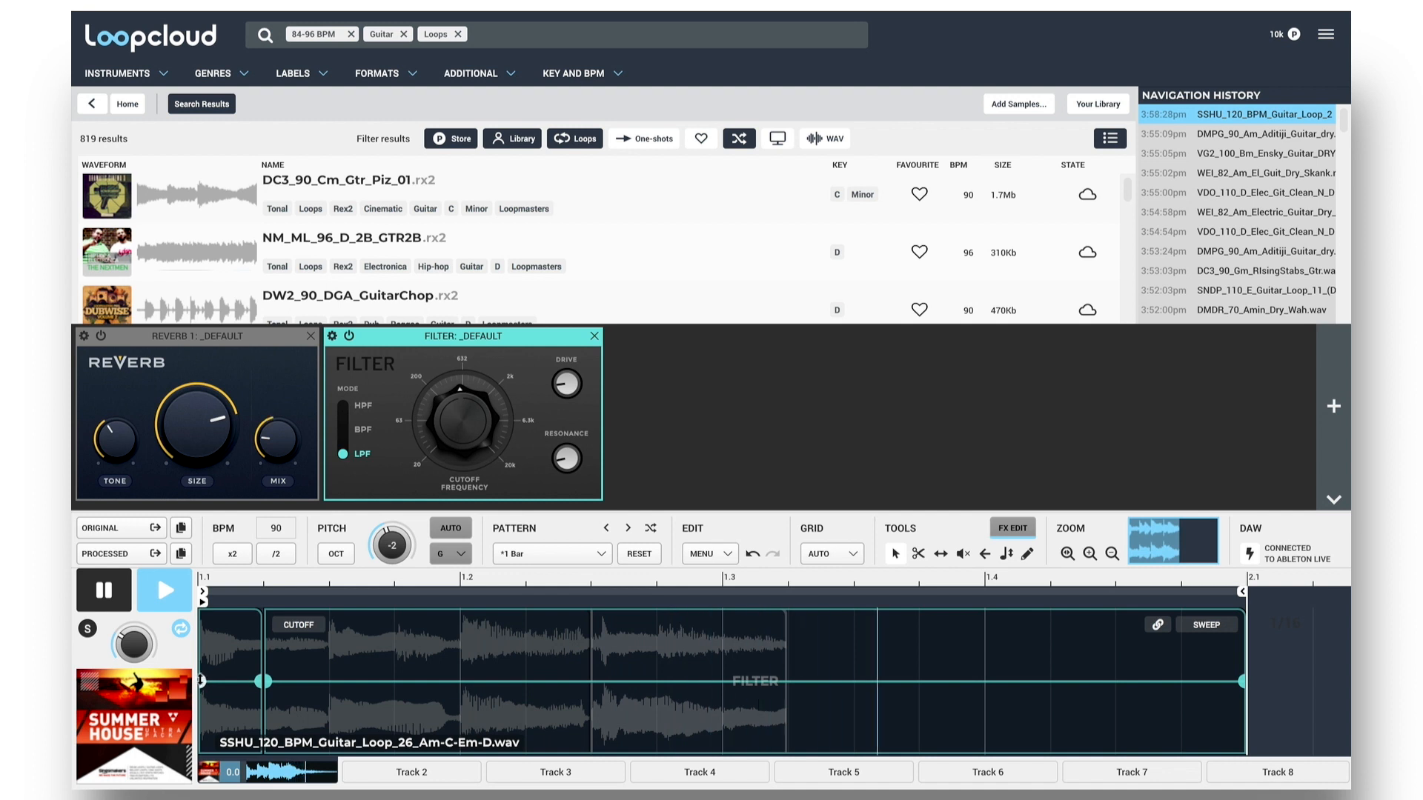
{"action": "left_click_drag", "start_coordinate": [236, 681], "coordinate": [241, 653]}
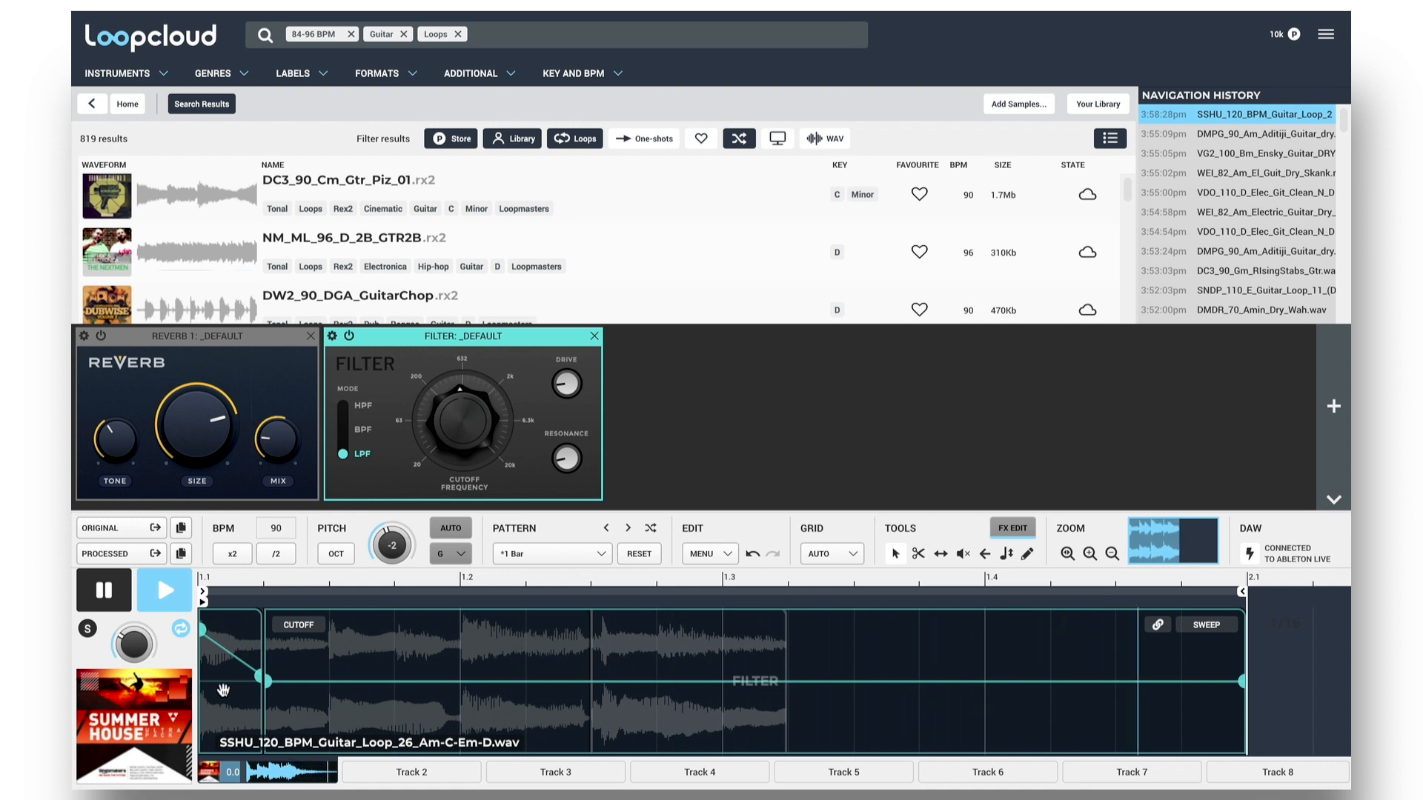
Duplicate the first filter region with its falling cutoff ramp until the copies fill the whole bar
{"action": "key", "text": "ctrl+d"}
{"action": "key", "text": "ctrl+d"}
{"action": "key", "text": "ctrl+d"}
{"action": "key", "text": "ctrl+d"}
{"action": "key", "text": "ctrl+d"}
{"action": "key", "text": "ctrl+d"}
{"action": "key", "text": "ctrl+d"}
{"action": "key", "text": "ctrl+d"}
{"action": "key", "text": "ctrl+d"}
{"action": "key", "text": "ctrl+d"}
{"action": "key", "text": "ctrl+d"}
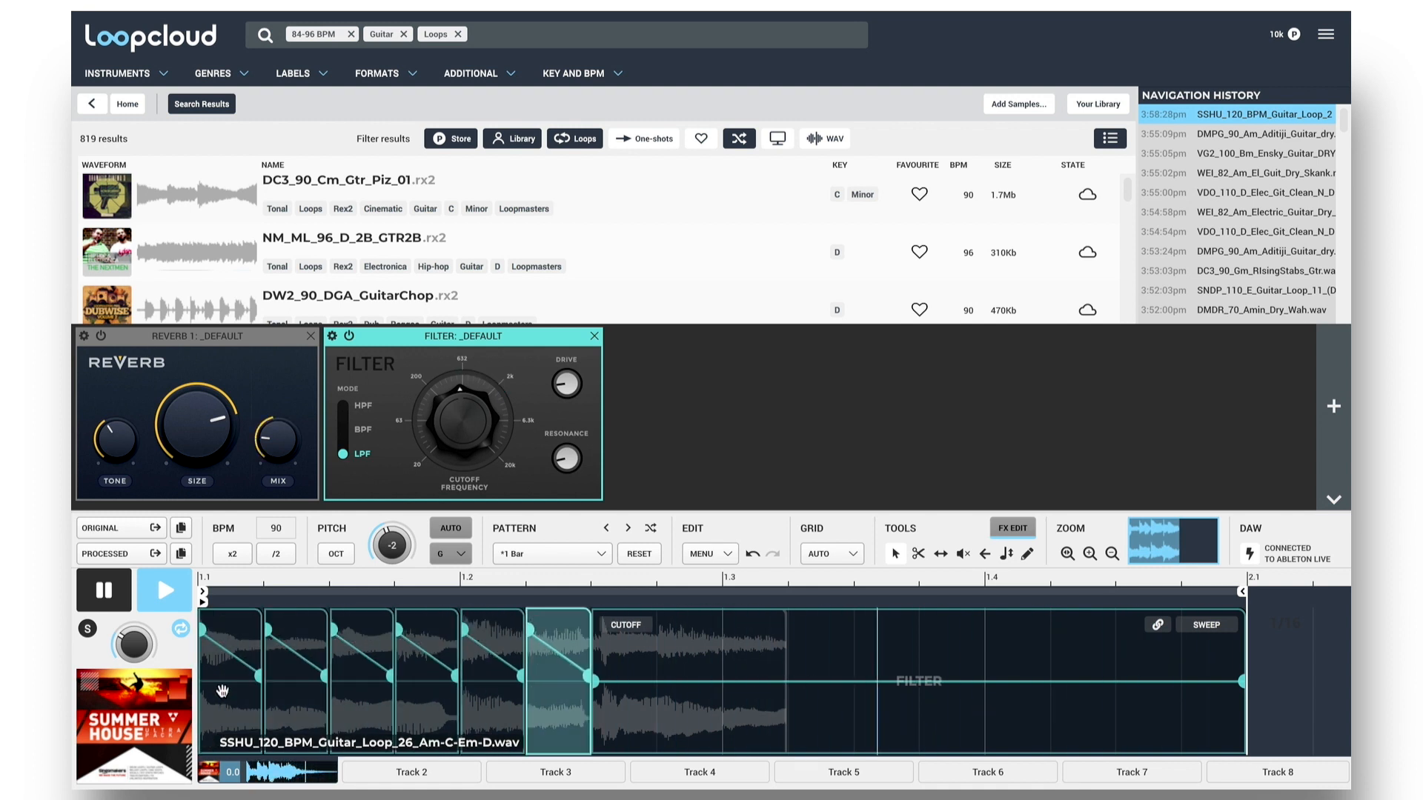
{"action": "key", "text": "ctrl+d"}
{"action": "key", "text": "ctrl+d"}
{"action": "key", "text": "ctrl+d"}
{"action": "key", "text": "ctrl+d"}
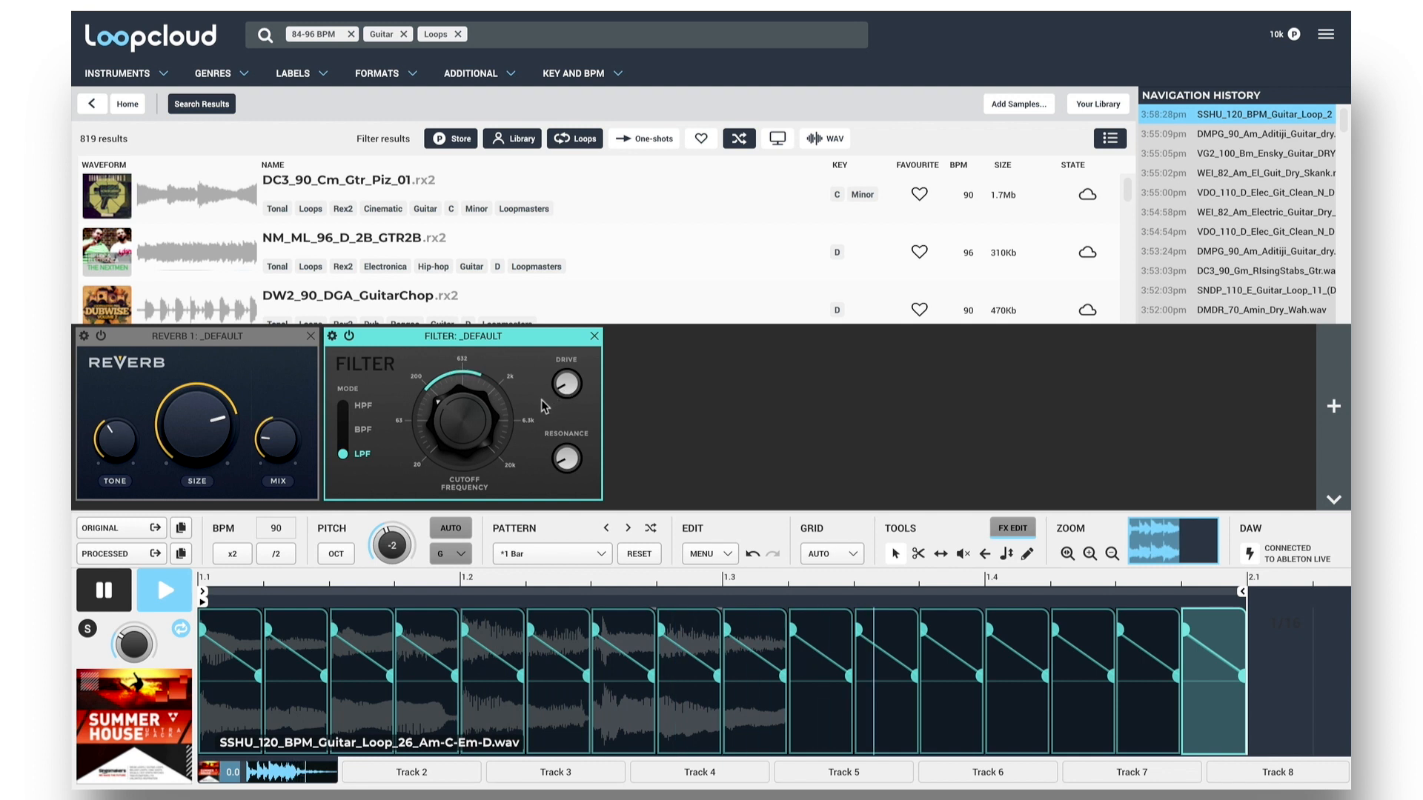
Adjust the start and end points of the cutoff ramps across the bar so the filter sweeps fall to different depths
{"action": "left_click_drag", "start_coordinate": [203, 630], "coordinate": [203, 628]}
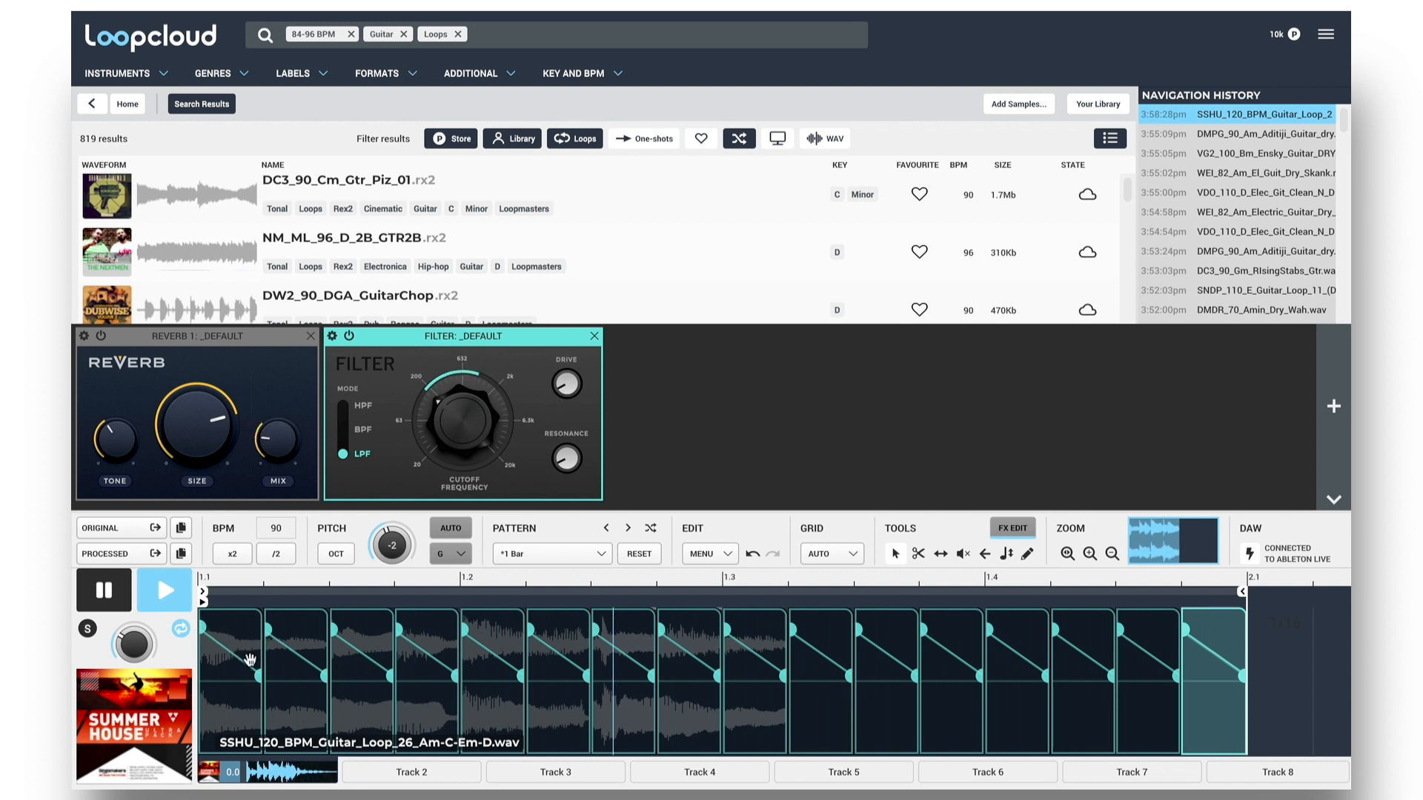
{"action": "left_click_drag", "start_coordinate": [258, 676], "coordinate": [596, 661]}
{"action": "left_click_drag", "start_coordinate": [652, 676], "coordinate": [653, 668]}
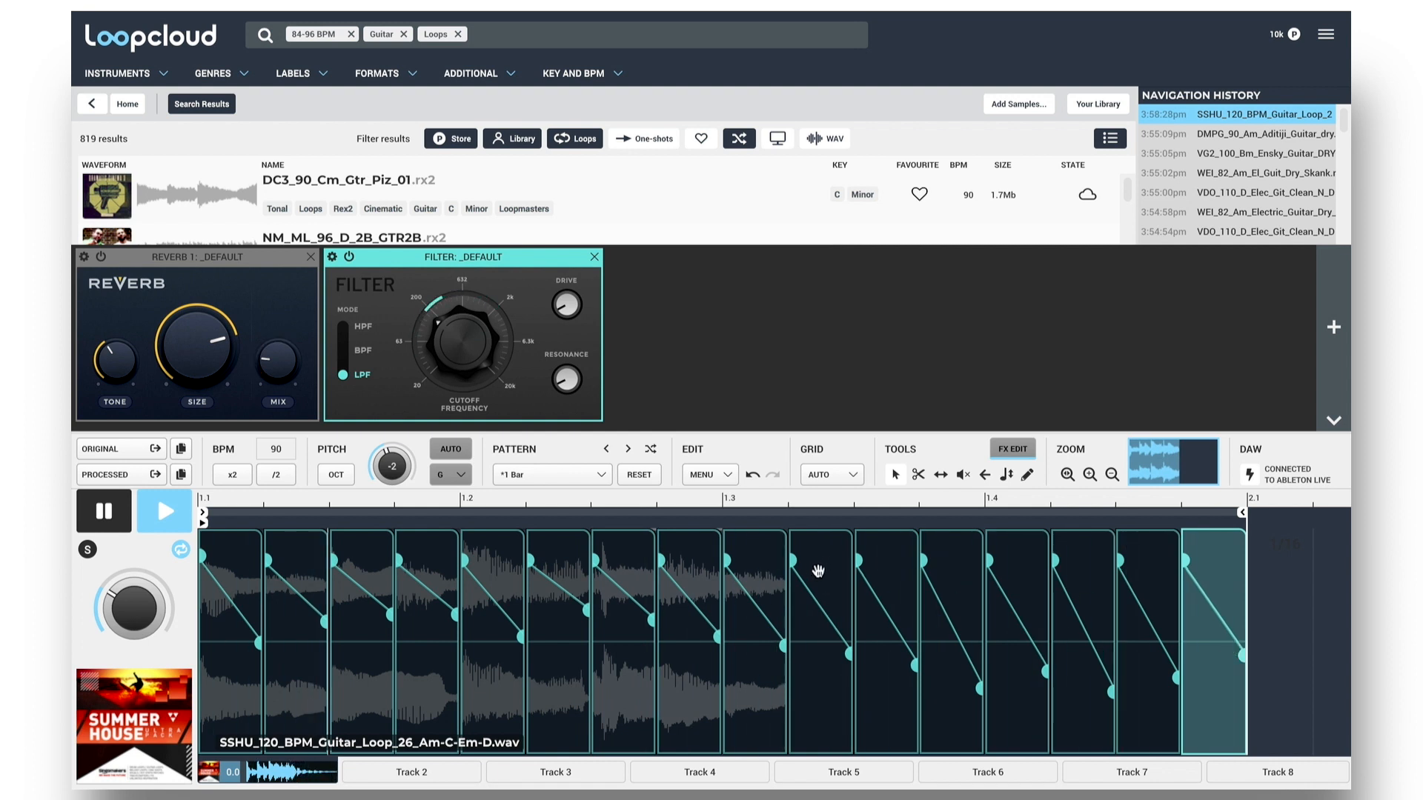
Add the default Delay effect after the filter and switch its time to Sync
{"action": "left_click", "coordinate": [1334, 337]}
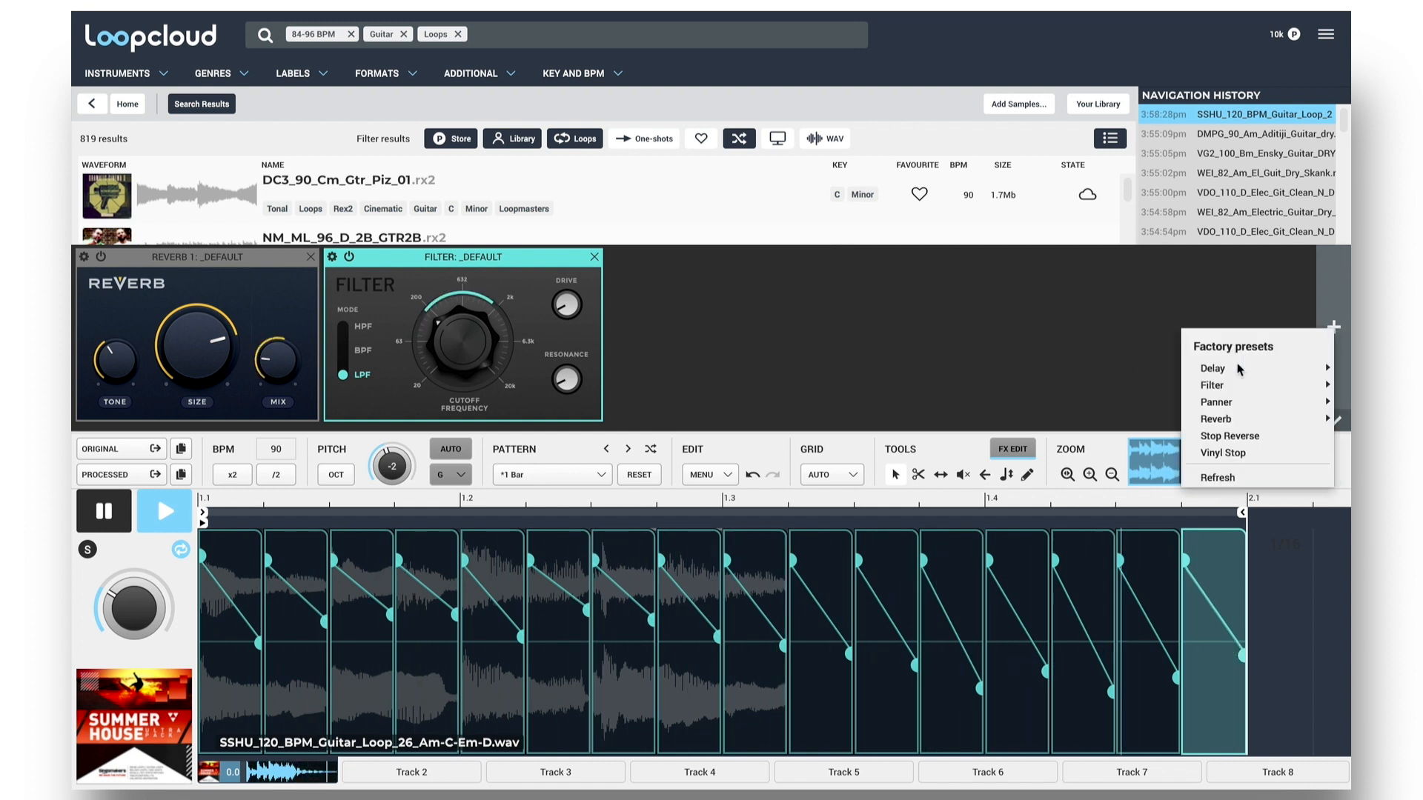
{"action": "mouse_move", "coordinate": [1213, 368]}
{"action": "left_click", "coordinate": [1151, 372]}
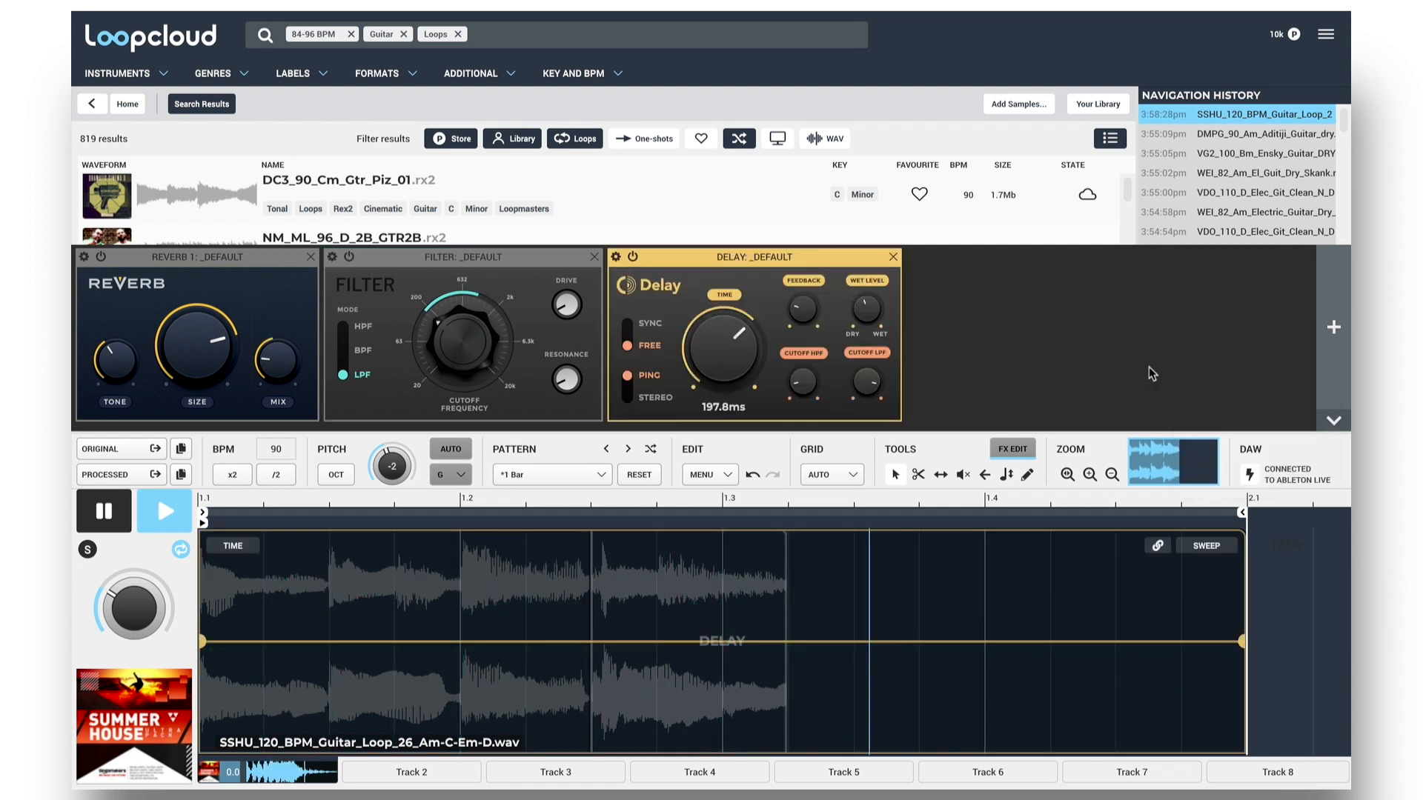
{"action": "left_click", "coordinate": [628, 326]}
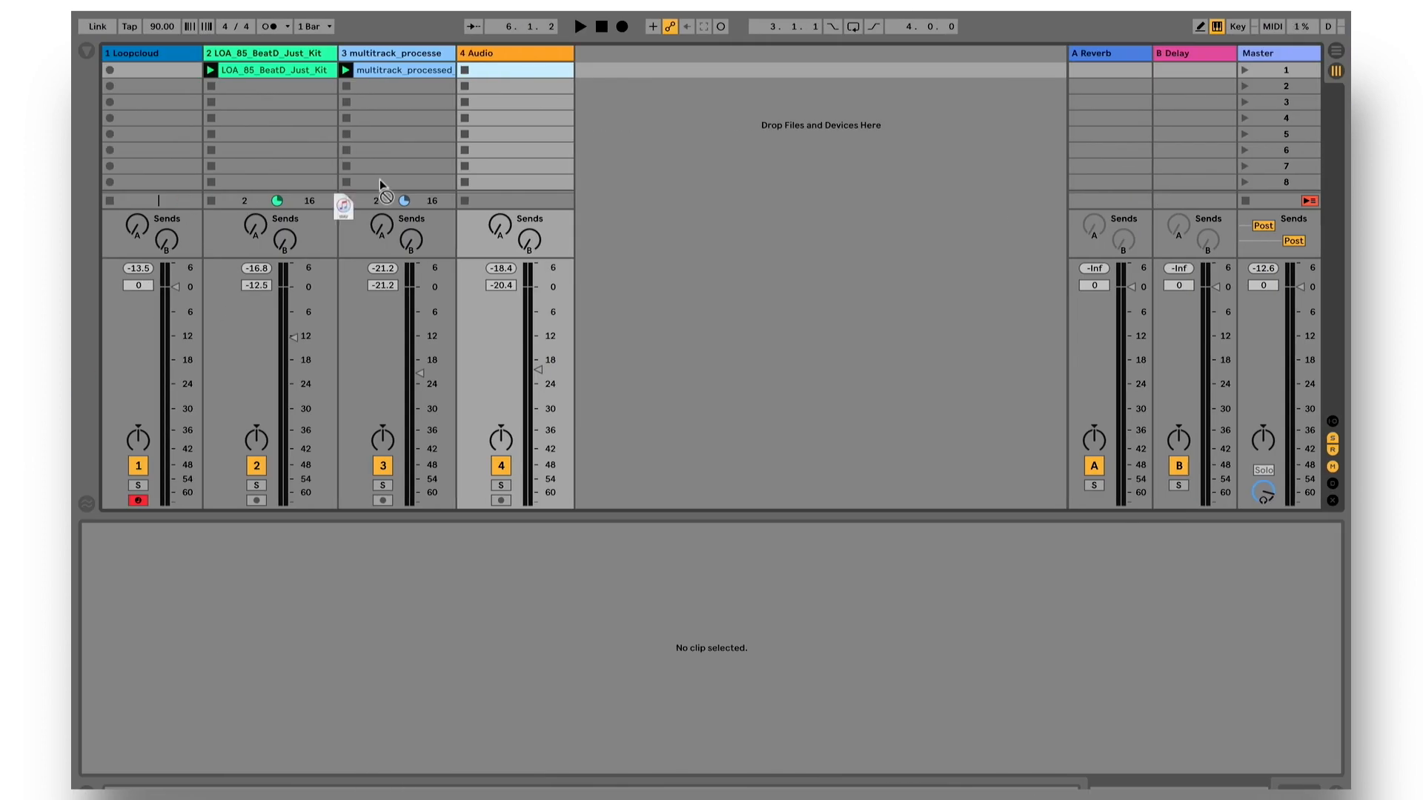
In Ableton Live, place the processed loop in track 4's first clip slot, launch it, and balance the track volume at -19.0 dB
{"action": "left_click_drag", "start_coordinate": [381, 197], "coordinate": [495, 70]}
{"action": "left_click", "coordinate": [464, 71]}
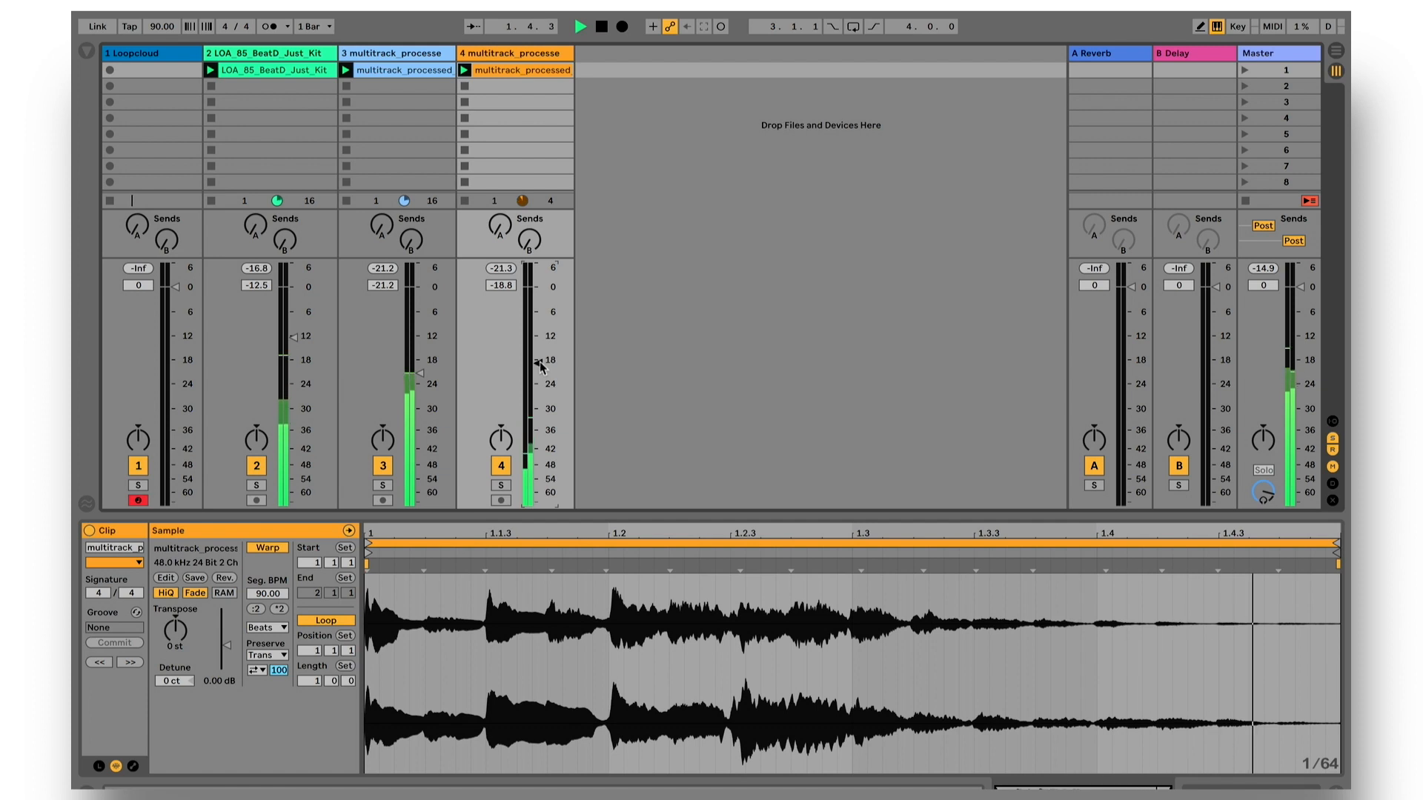
{"action": "left_click_drag", "start_coordinate": [539, 363], "coordinate": [539, 358]}
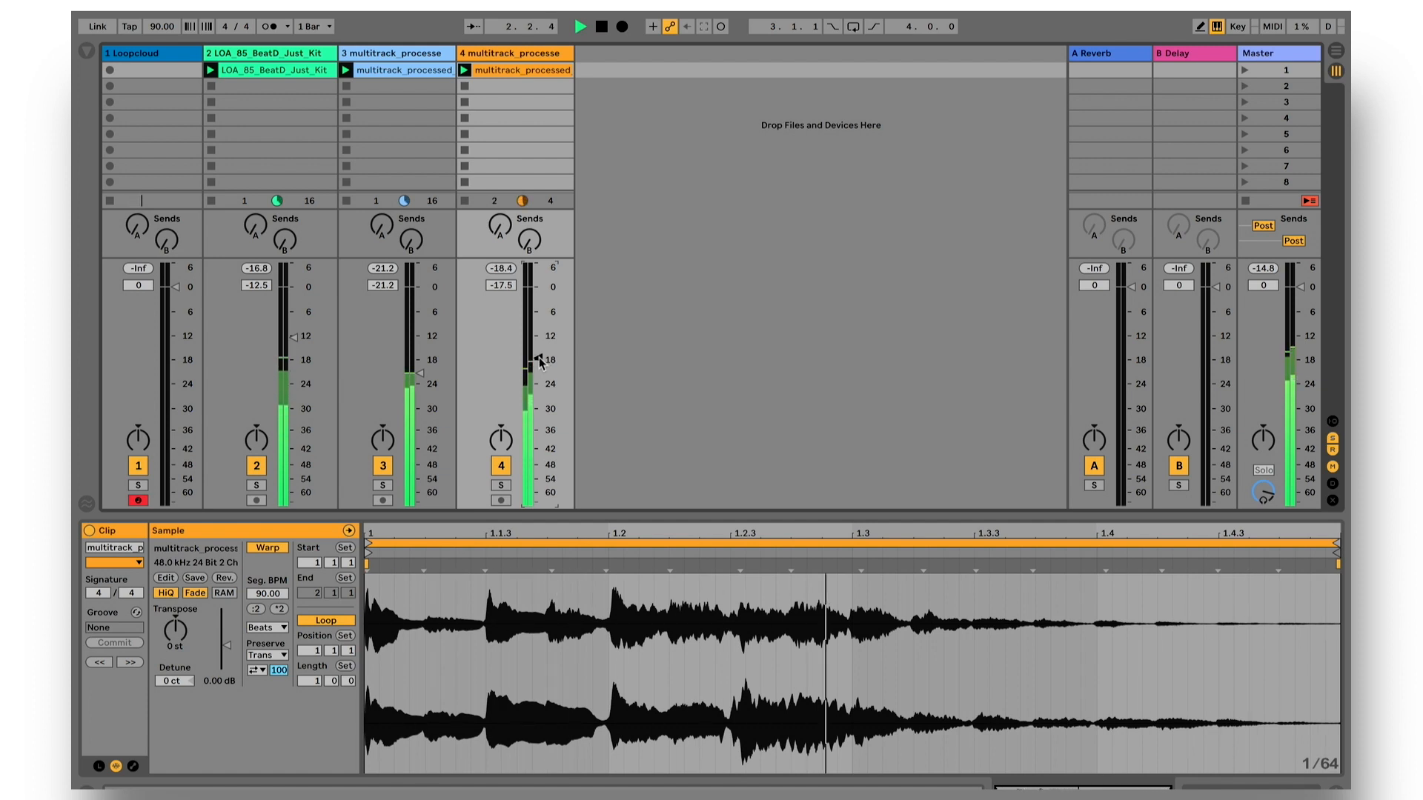
{"action": "left_click", "coordinate": [384, 466]}
{"action": "left_click", "coordinate": [383, 465]}
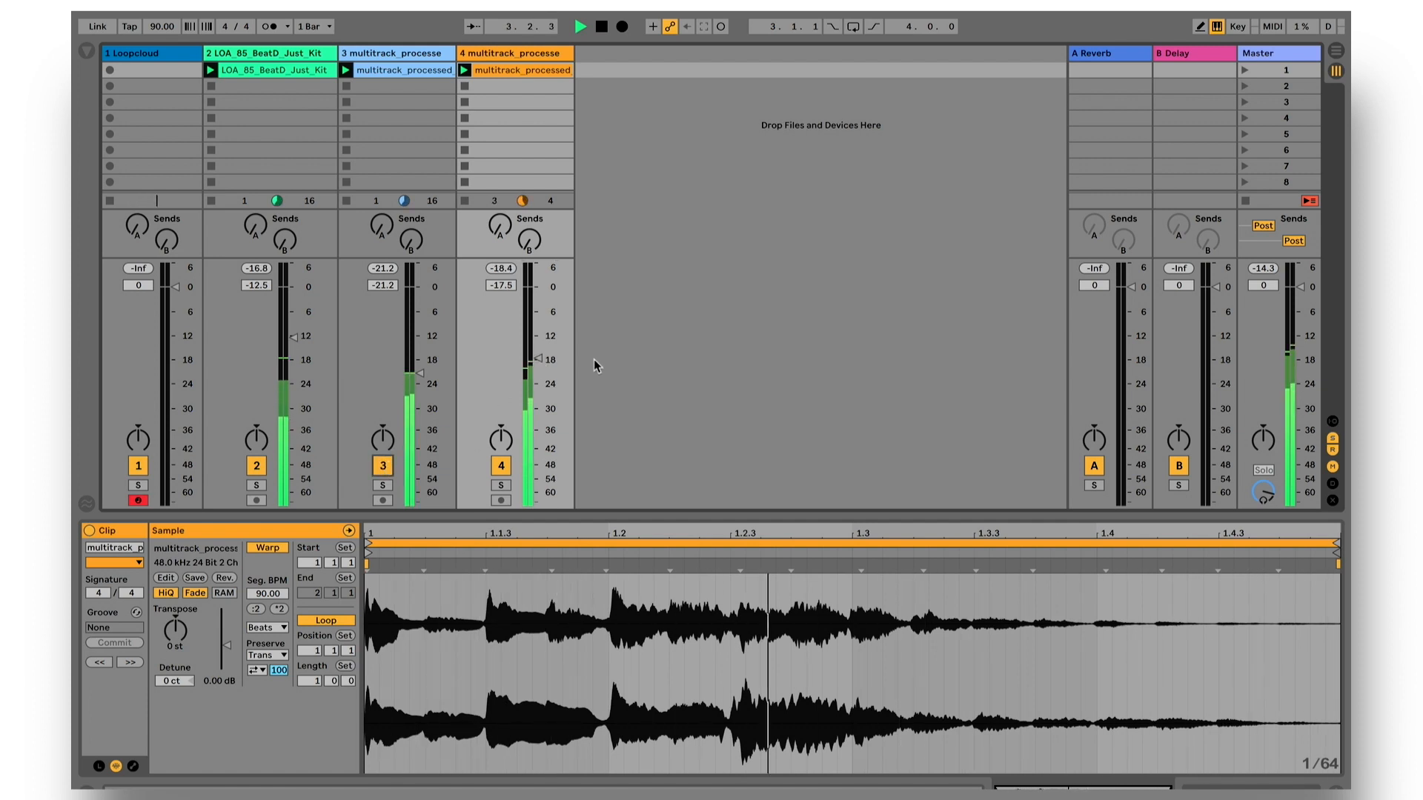
{"action": "left_click_drag", "start_coordinate": [538, 369], "coordinate": [538, 364]}
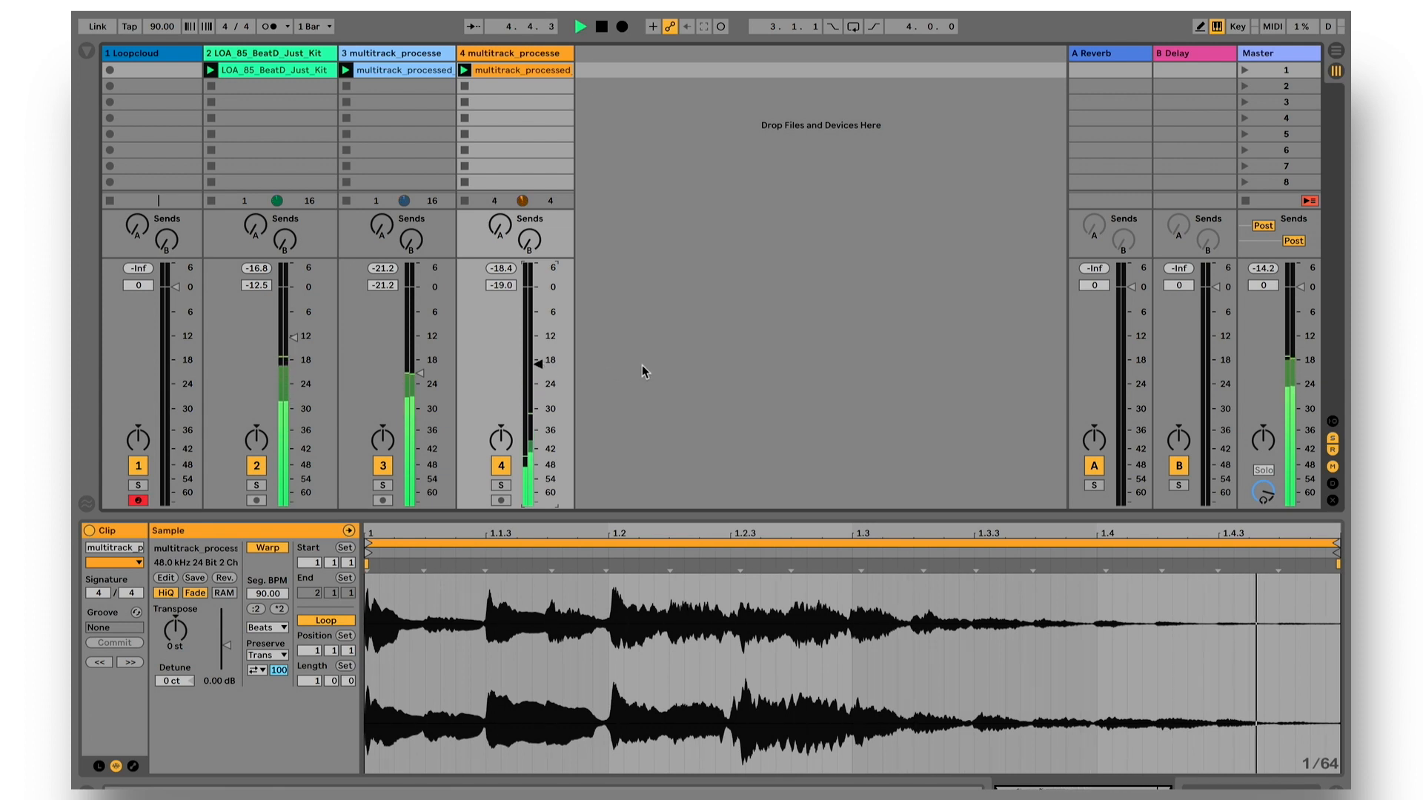
Return to Loopcloud, try the Delay effect between the Reverb and the Filter, and restore it to the end of the chain
{"action": "key", "text": "super+Tab"}
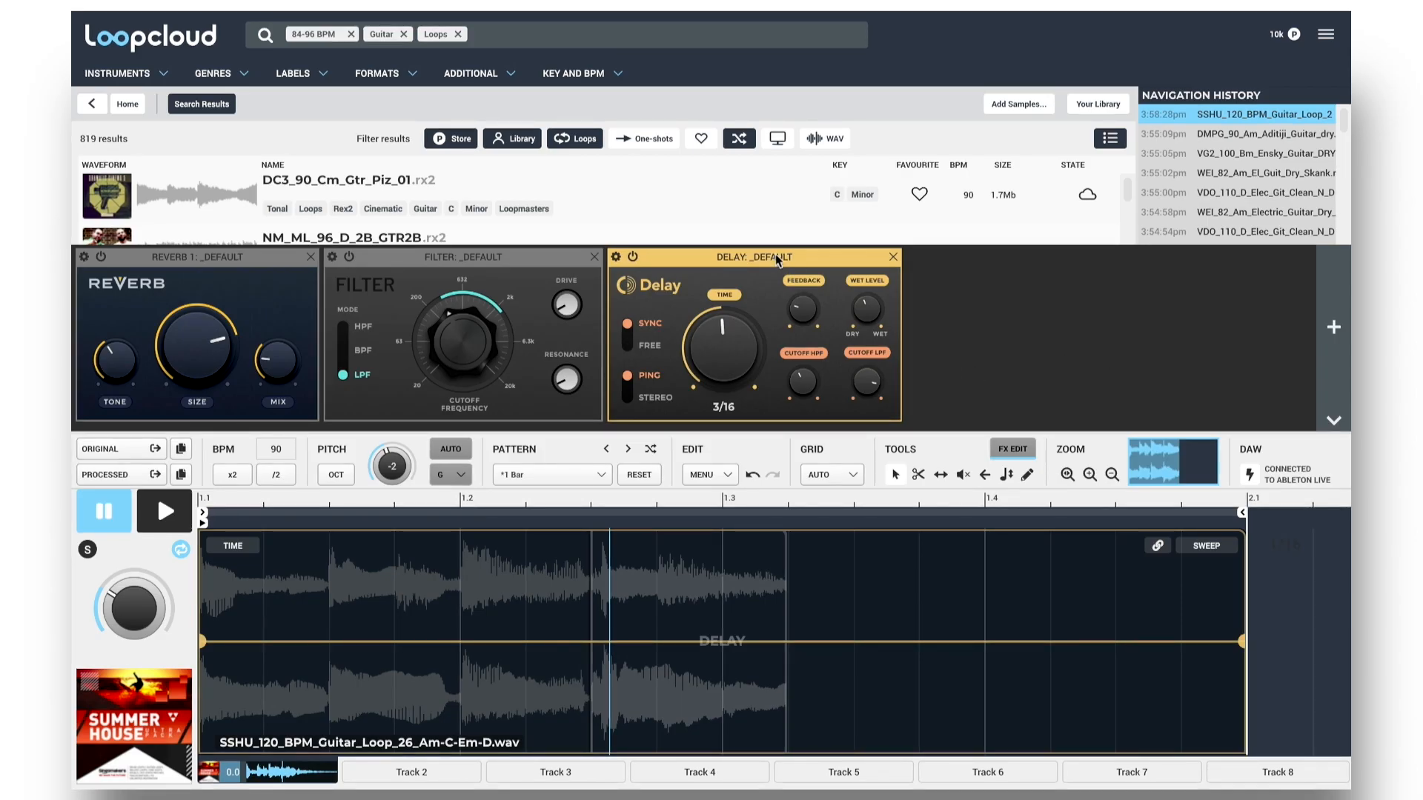
{"action": "left_click_drag", "start_coordinate": [776, 258], "coordinate": [338, 272]}
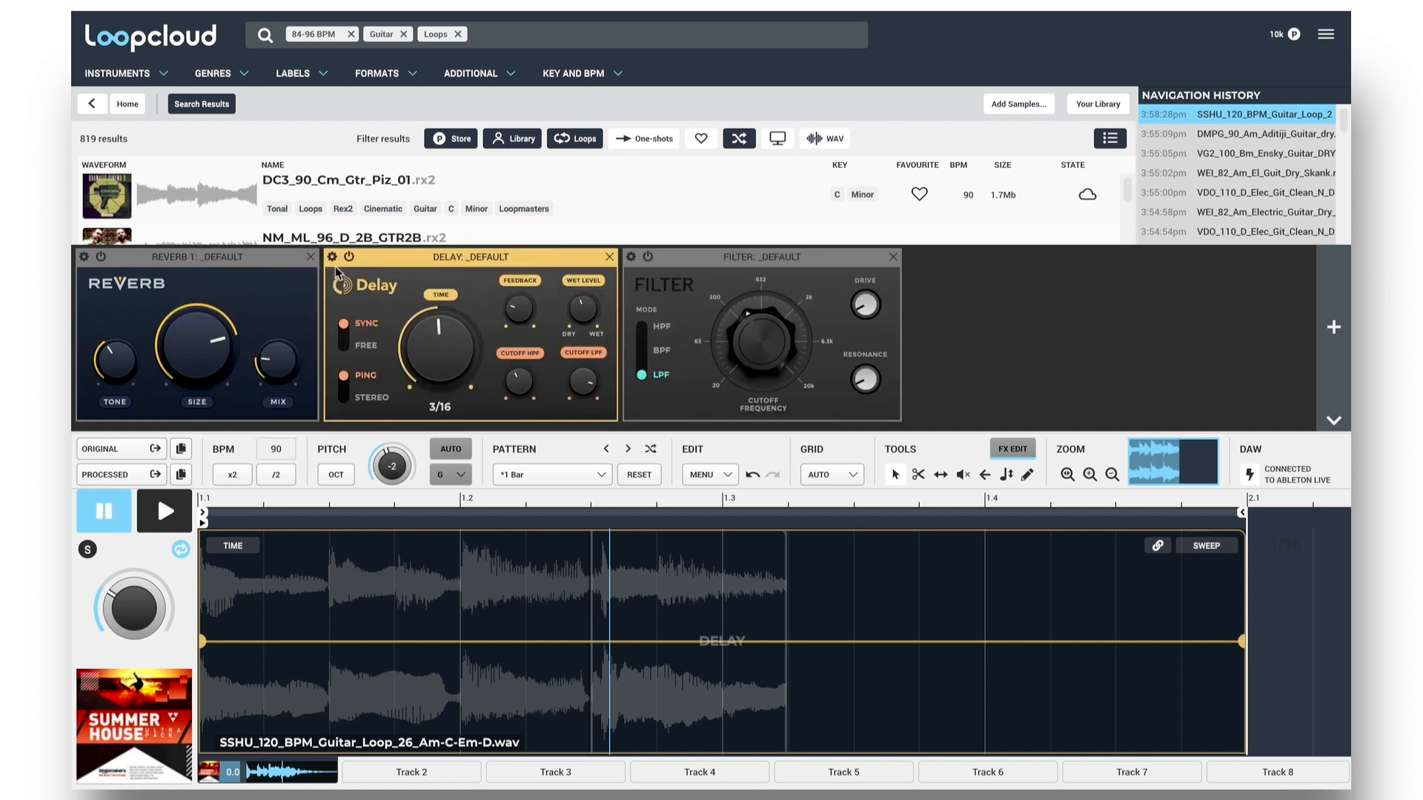
{"action": "left_click_drag", "start_coordinate": [459, 261], "coordinate": [1010, 282]}
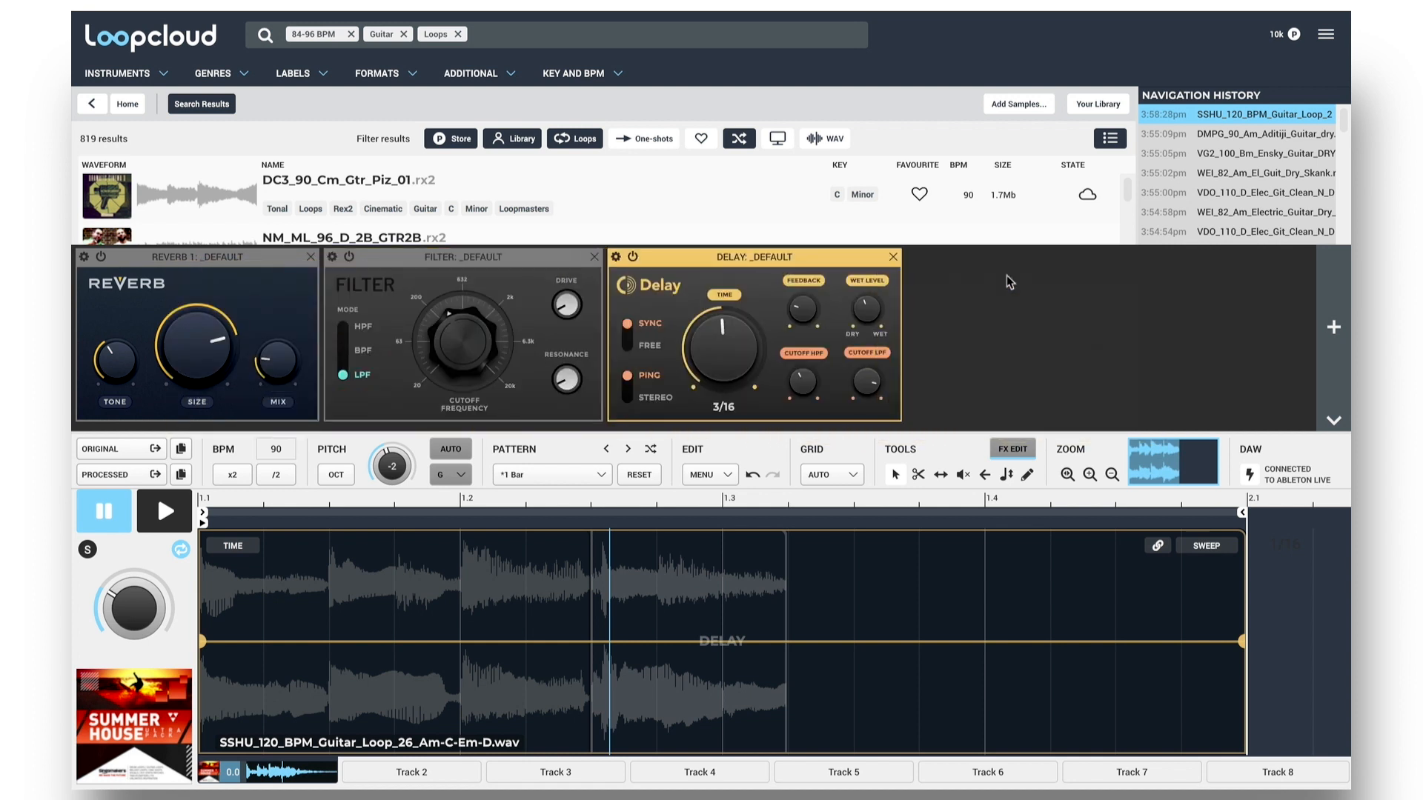
Save the current pattern as a preset named Filter Env Guitar and check for it among the user presets
{"action": "left_click", "coordinate": [593, 479]}
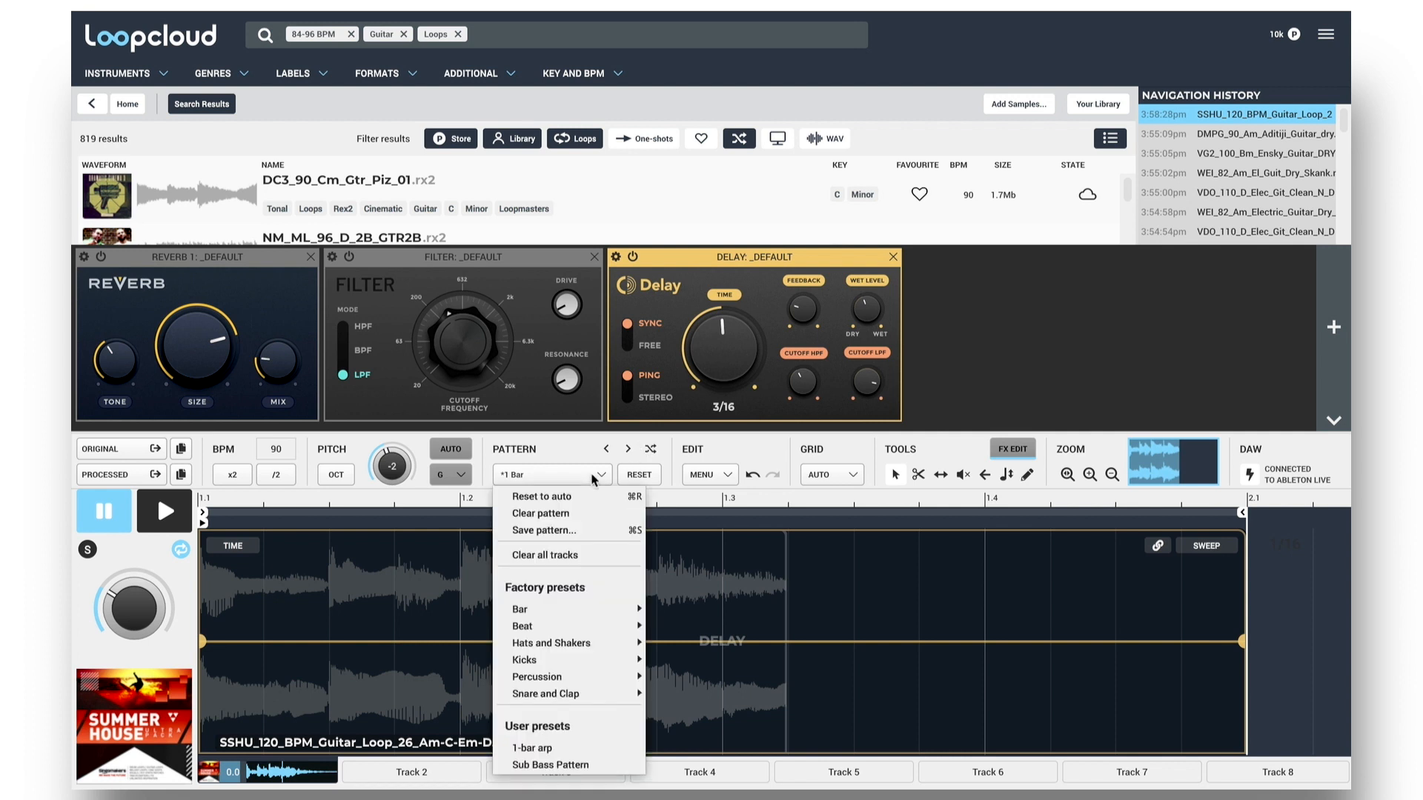
{"action": "left_click", "coordinate": [576, 531]}
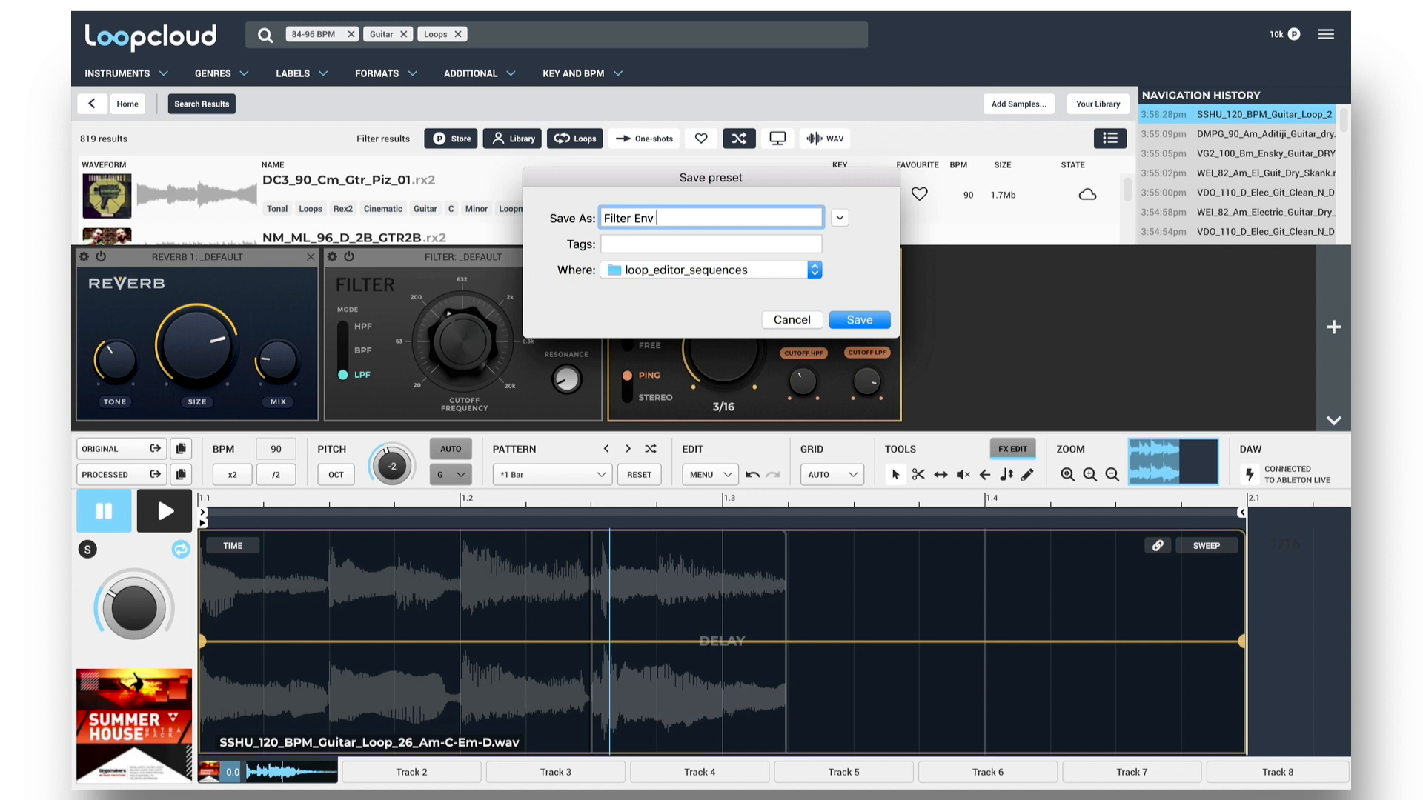
{"action": "key", "text": "Return"}
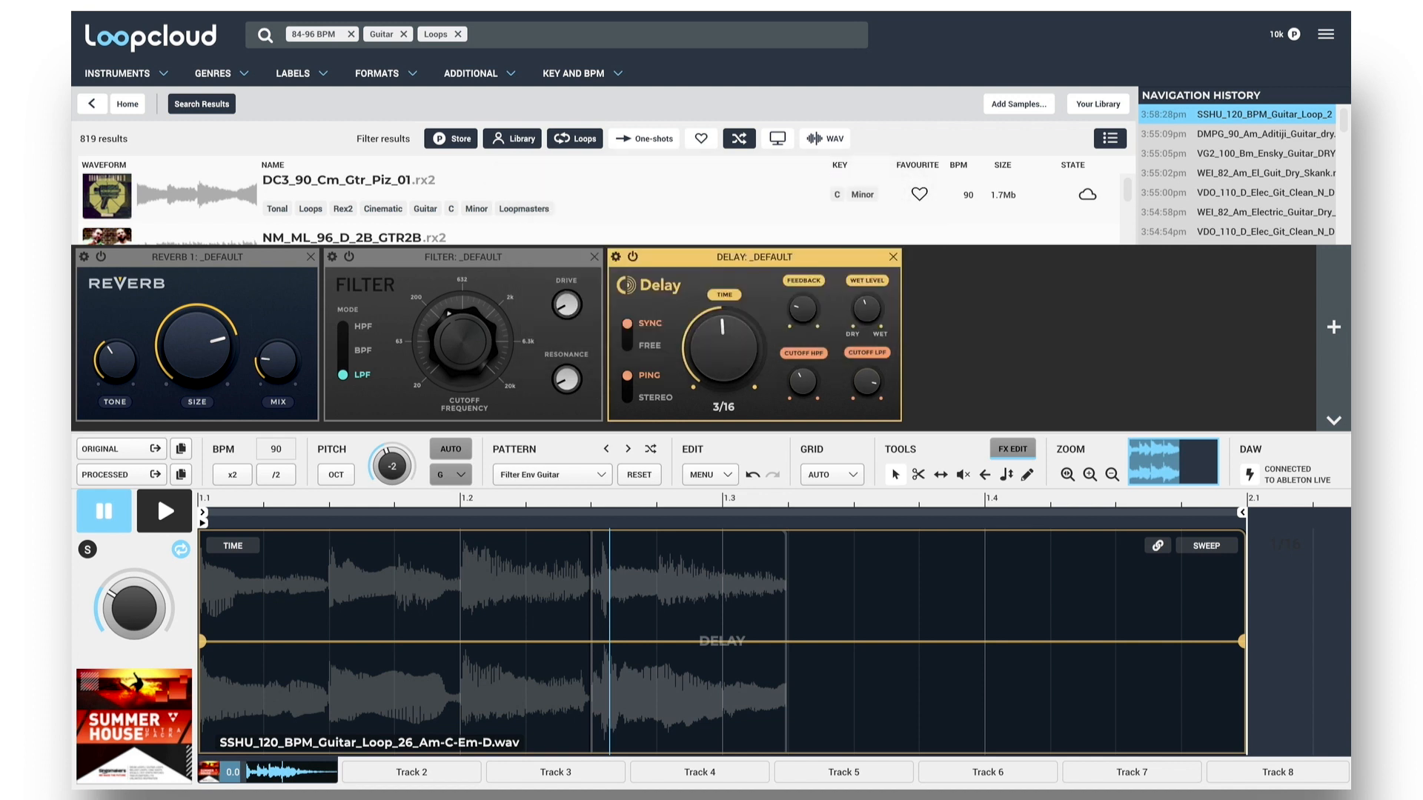
{"action": "left_click", "coordinate": [601, 477]}
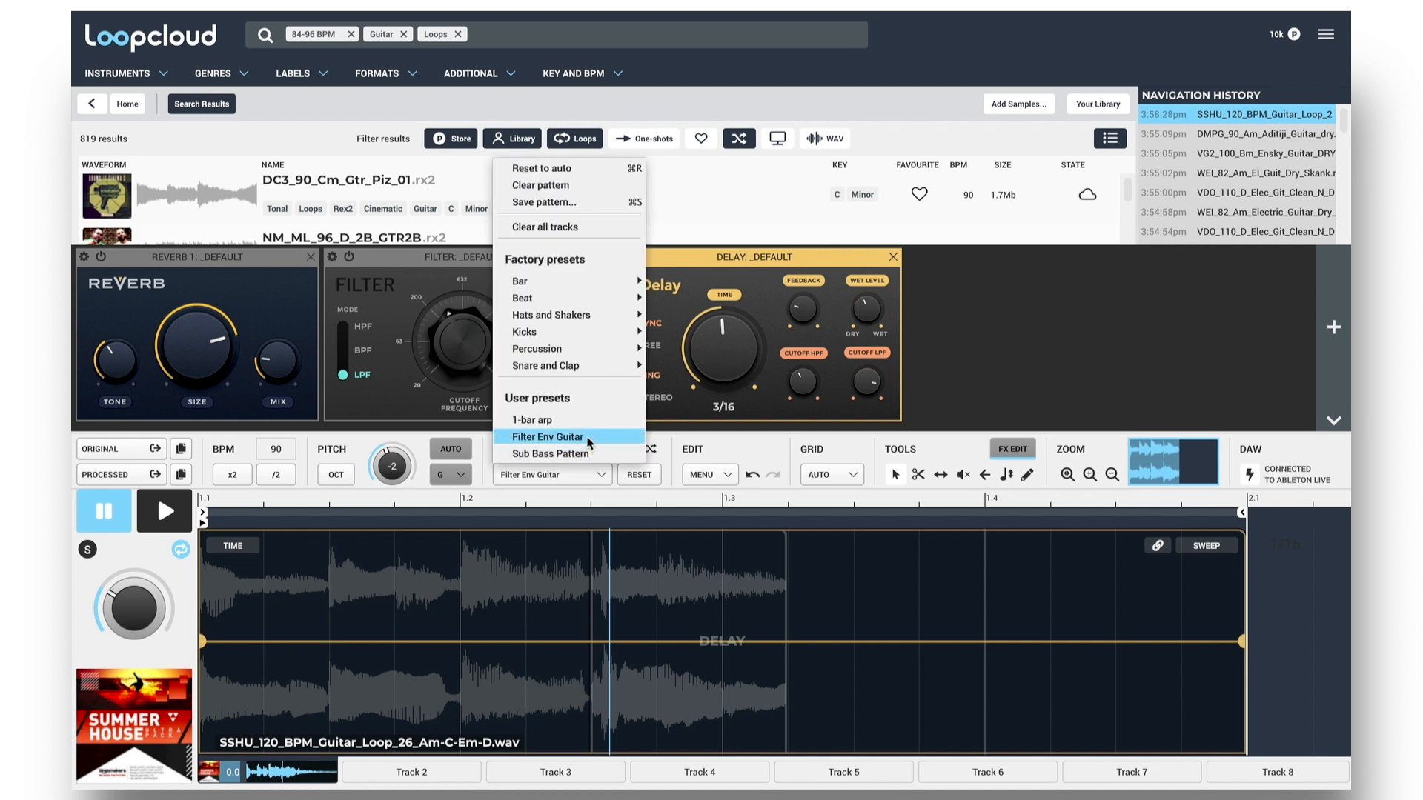
{"action": "left_click", "coordinate": [662, 460]}
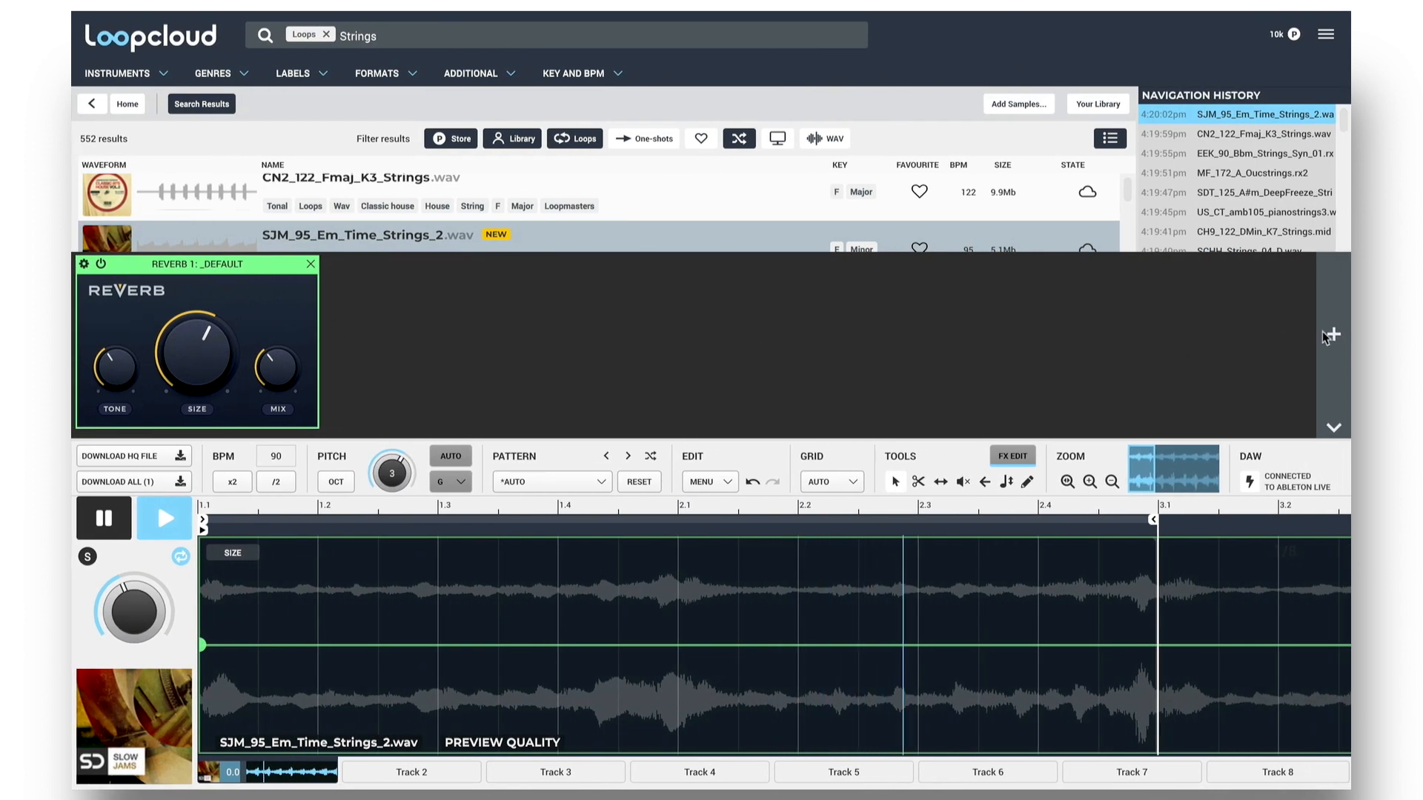
Add the default Panner effect after the reverb on the SJM_95_Em_Time_Strings_2 loop
{"action": "left_click", "coordinate": [1326, 335]}
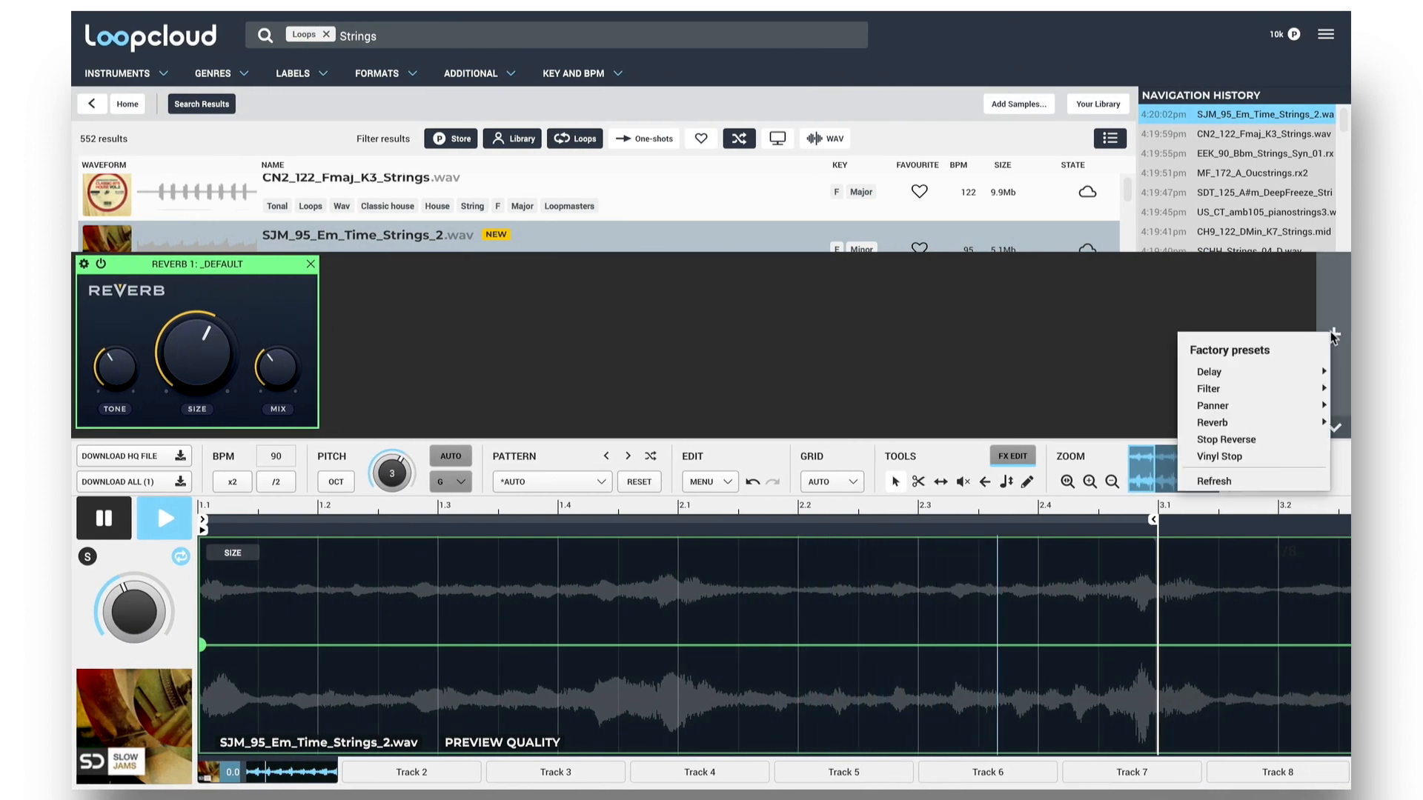
{"action": "mouse_move", "coordinate": [1229, 403]}
{"action": "left_click", "coordinate": [1161, 415]}
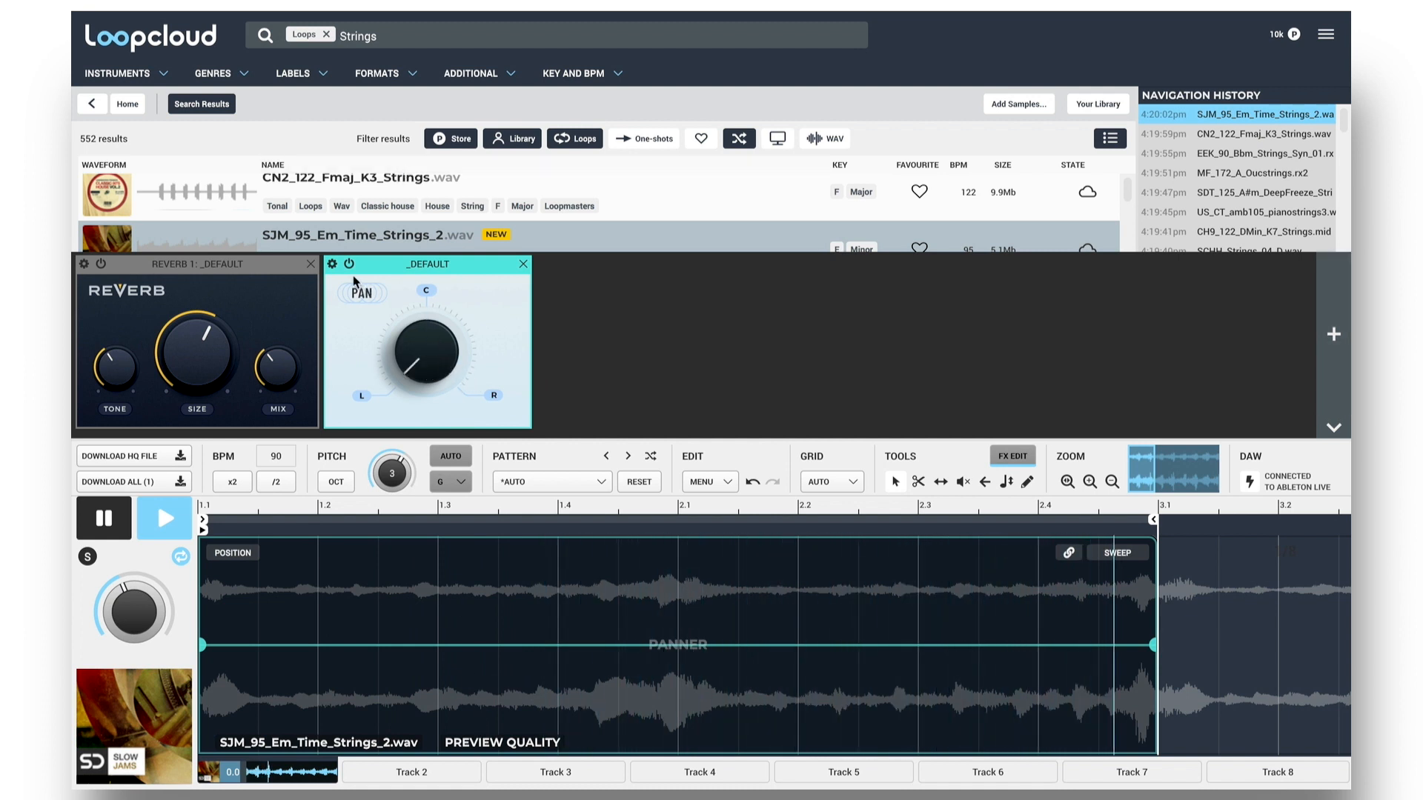
Add the Stop Reverse effect to the strings loop and split its region at 1.3, 2.1 and 2.3
{"action": "left_click", "coordinate": [1332, 337]}
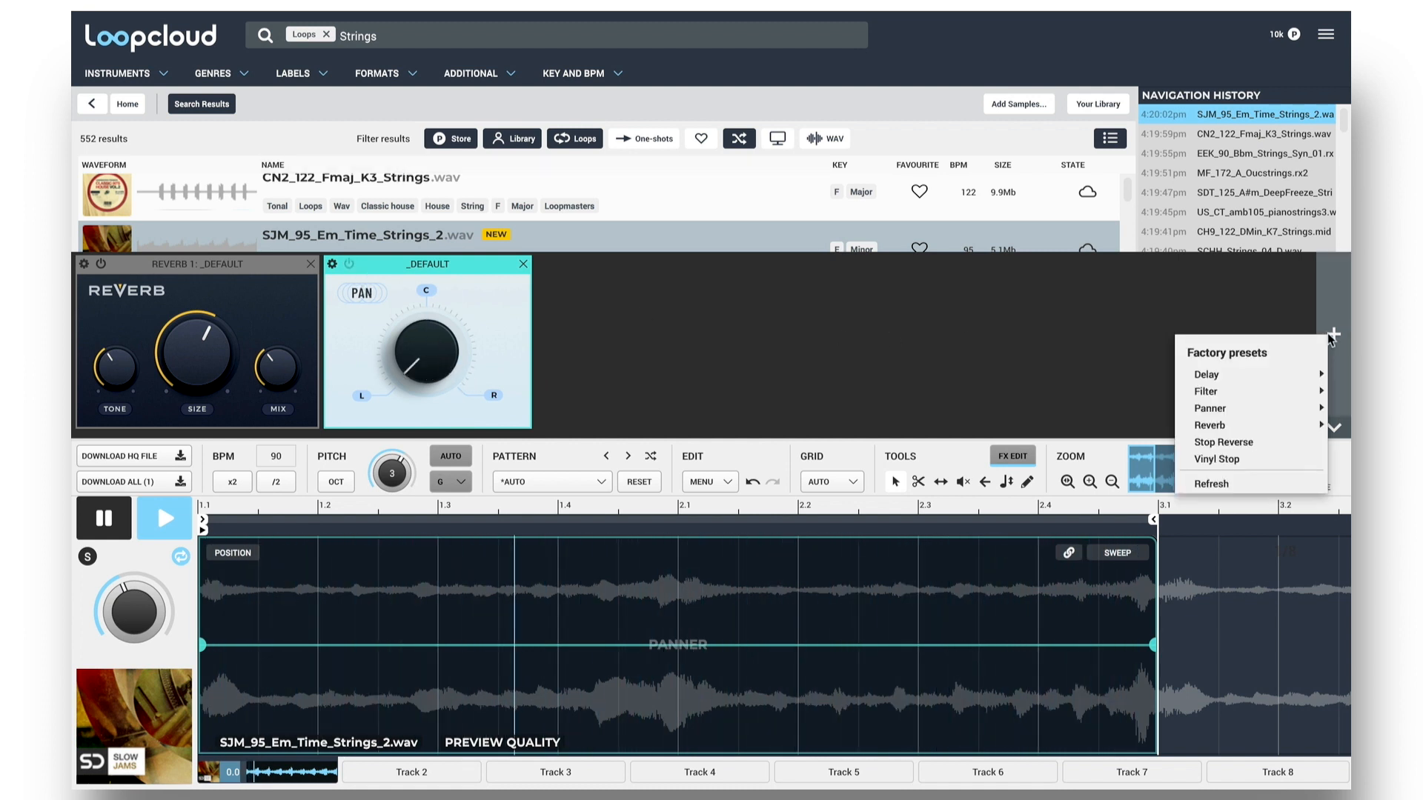
{"action": "left_click", "coordinate": [1265, 443]}
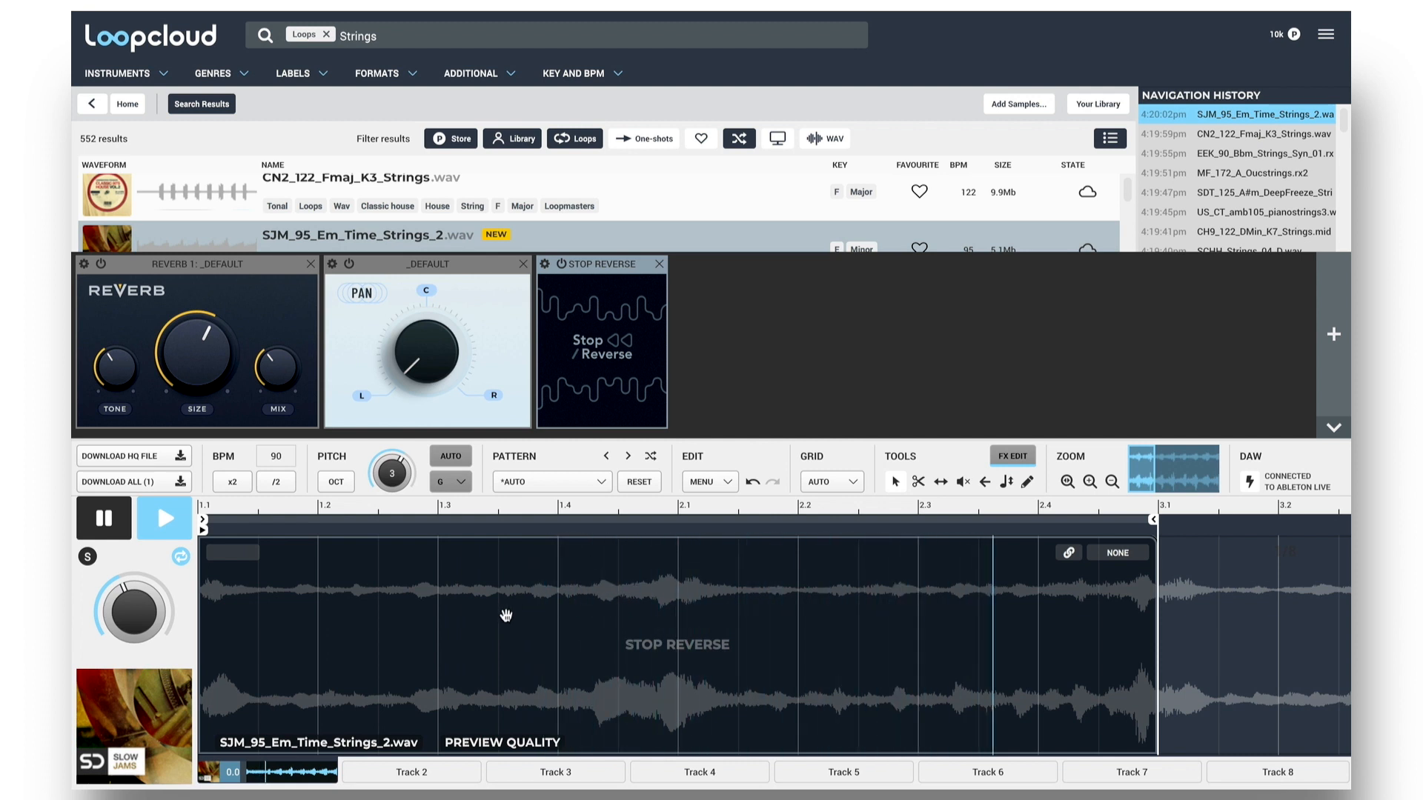
{"action": "left_click", "coordinate": [432, 606]}
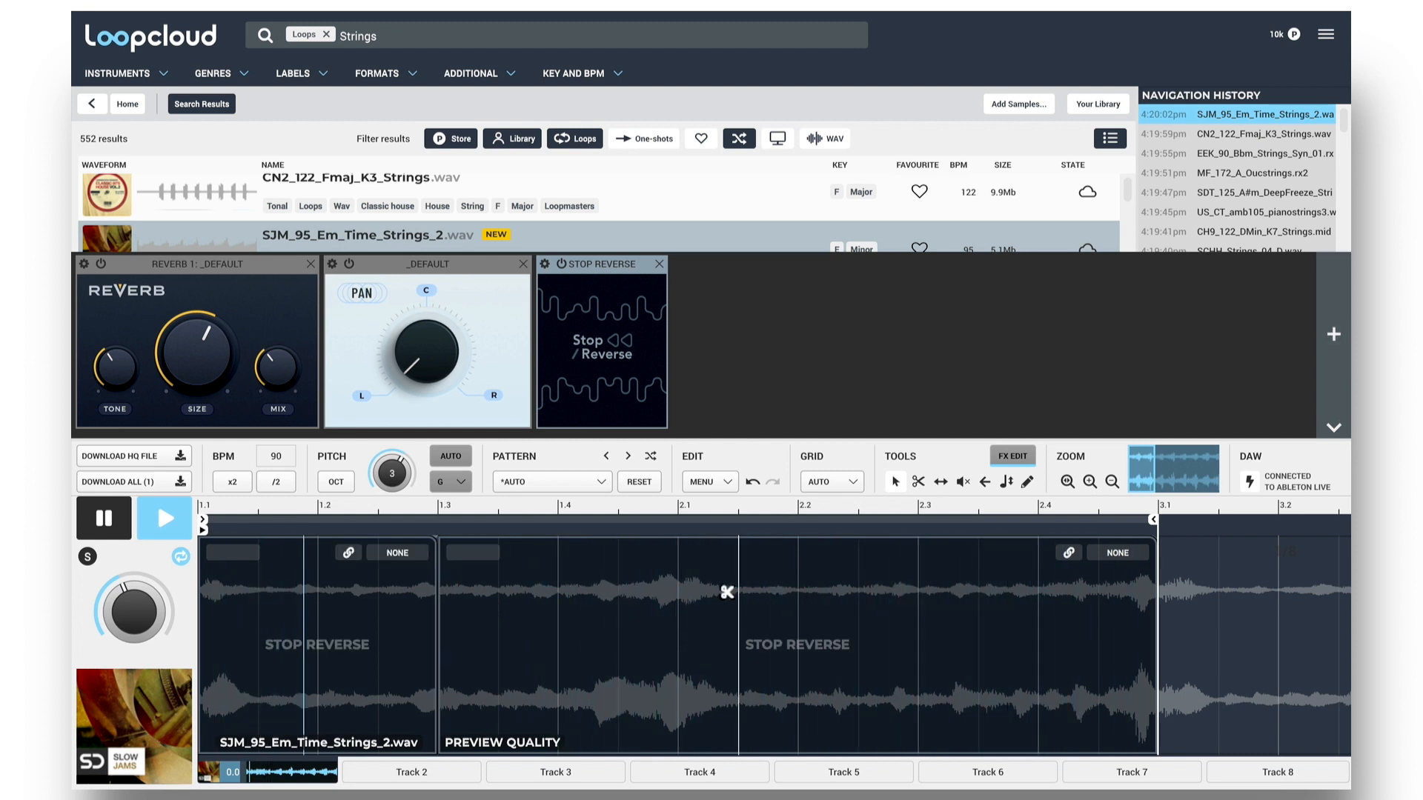
{"action": "left_click", "coordinate": [674, 597]}
{"action": "left_click", "coordinate": [918, 593]}
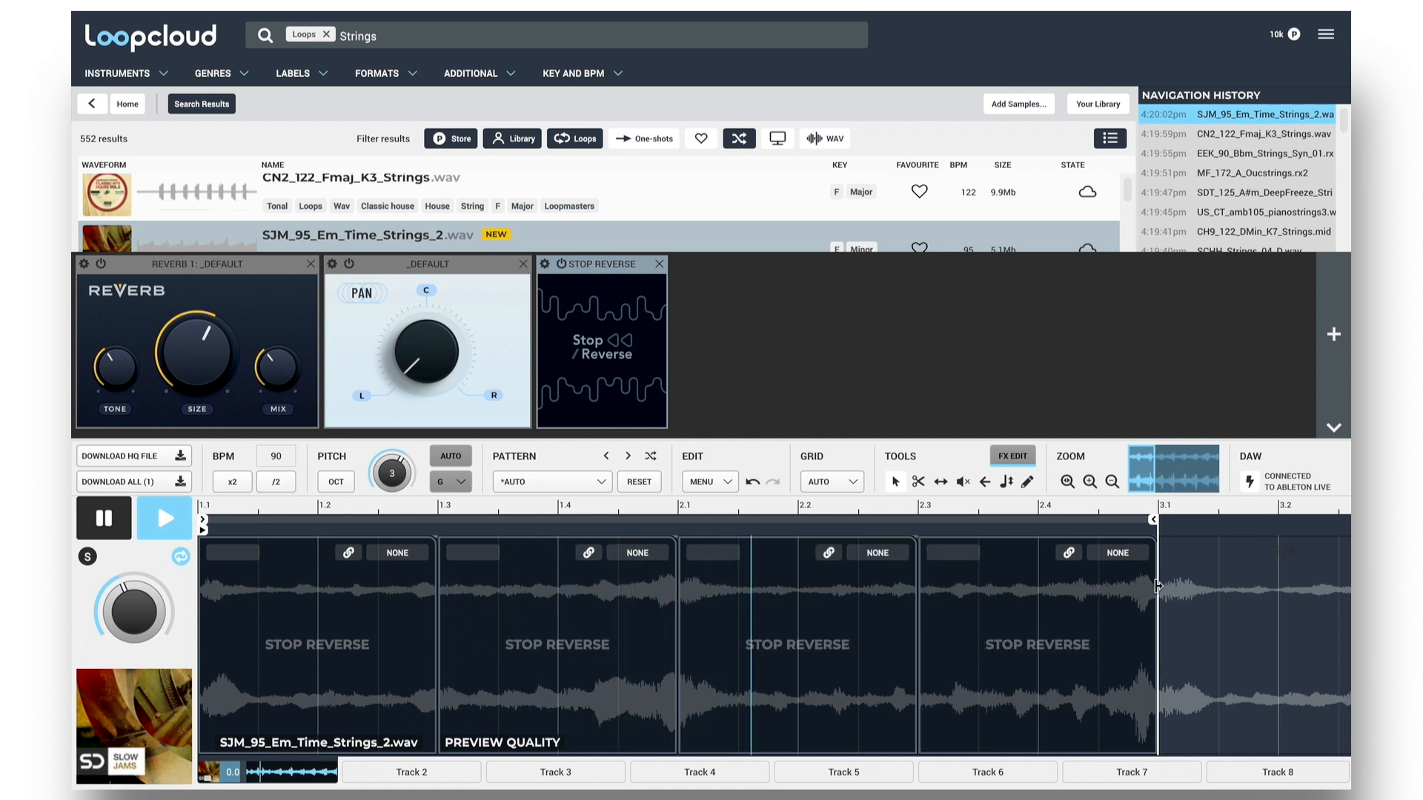